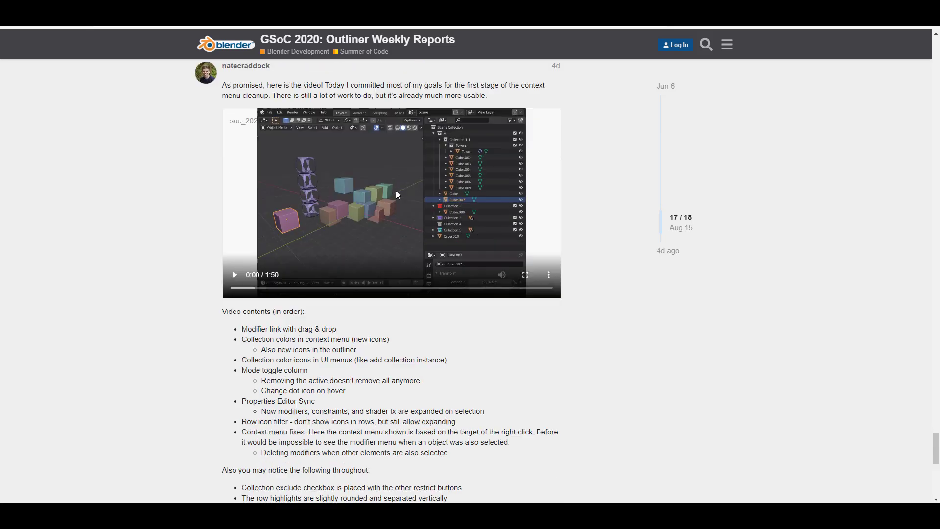
- Look back through the GSoC 2020 Outliner weekly reports from the latest post to the early June posts
scroll(398, 190, up, 15)
scroll(404, 190, up, 15)
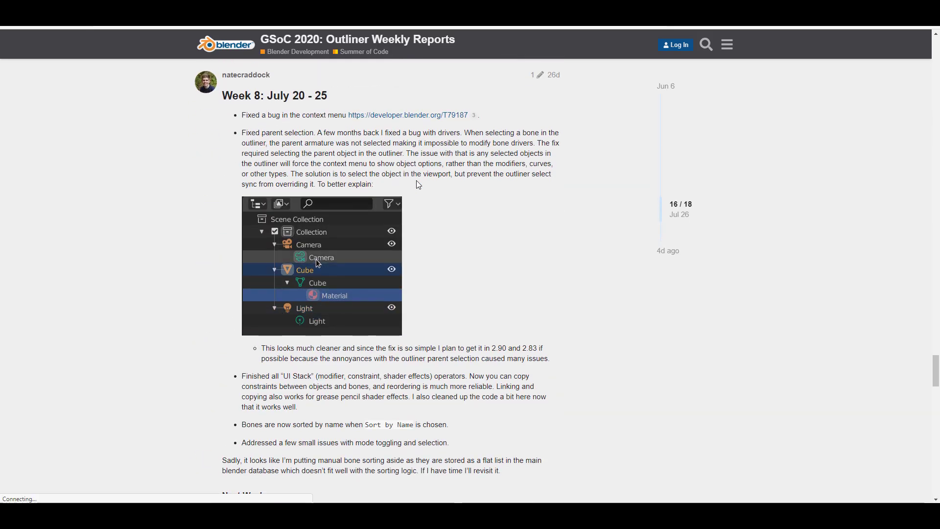
scroll(419, 185, up, 8)
scroll(419, 185, up, 15)
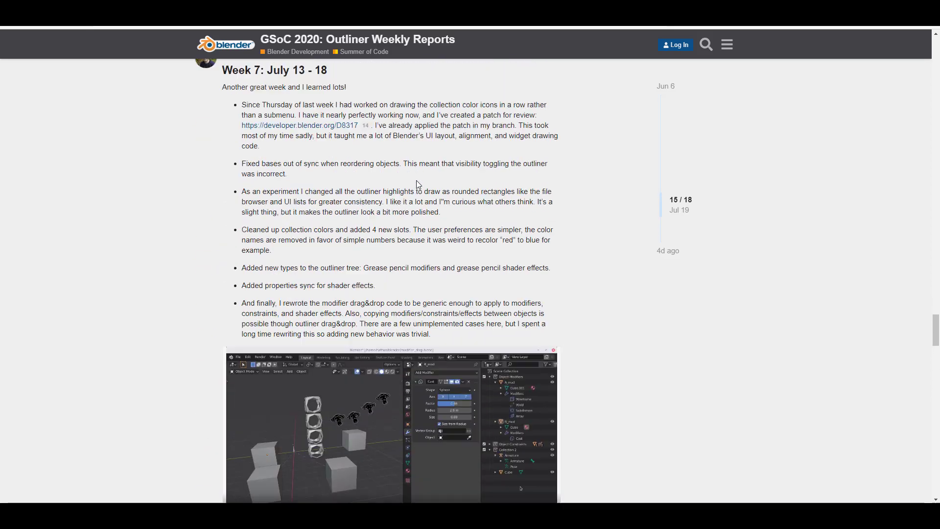
scroll(419, 183, up, 7)
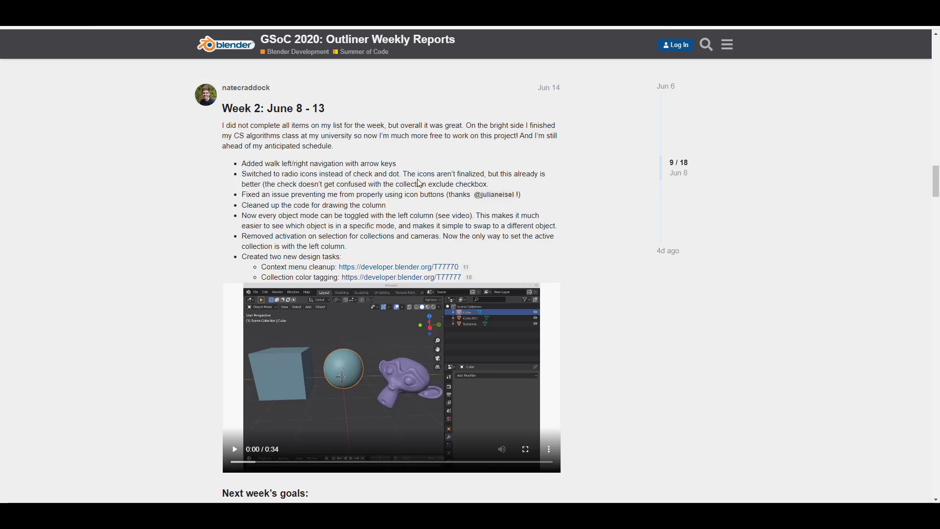
scroll(418, 183, up, 8)
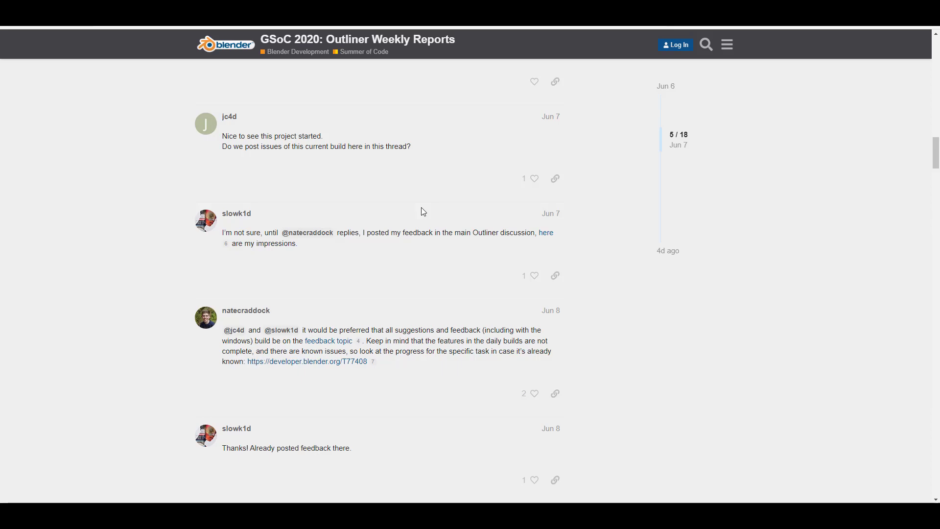
scroll(478, 272, up, 10)
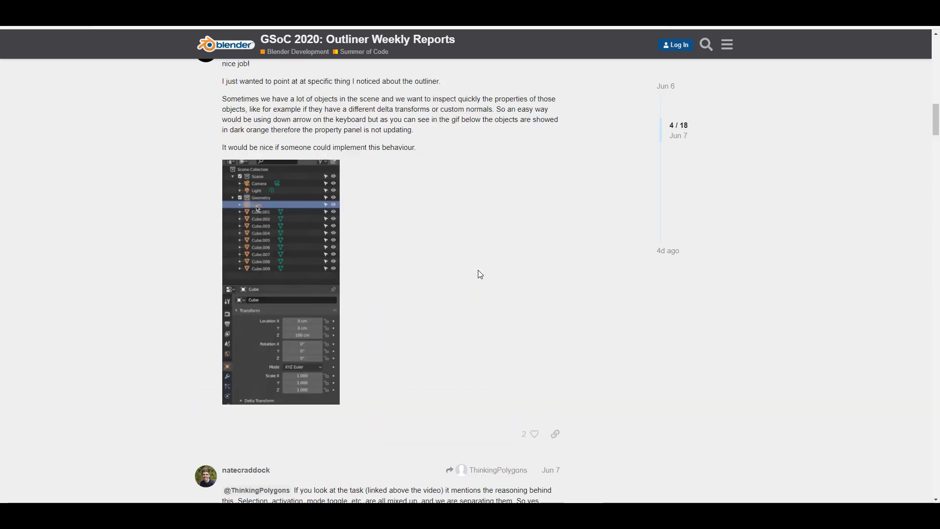
scroll(480, 274, up, 1)
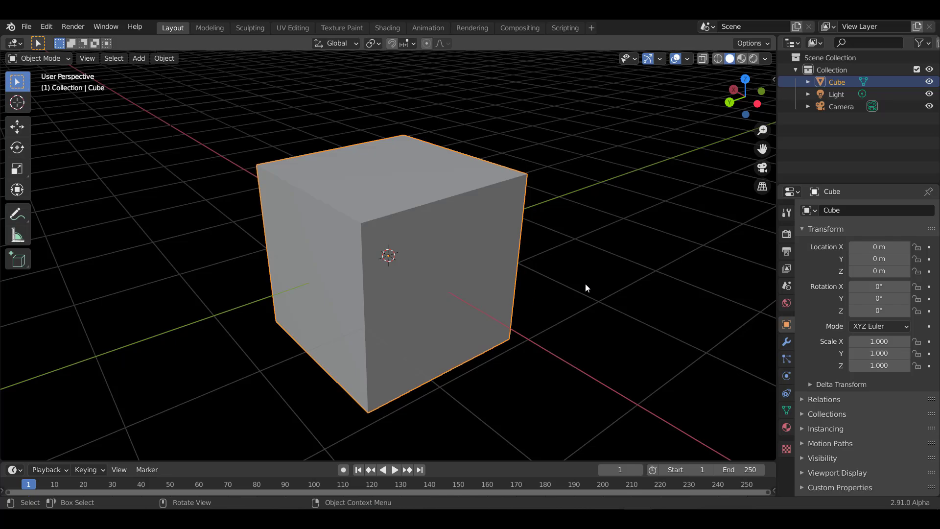
- Duplicate the default cube, place the copy beside it at about X 1.6, Y -3.2, Z 0.5 m, and clear the selection
scroll(428, 266, down, 3)
middle_drag(428, 267, 455, 254)
scroll(445, 255, up, 2)
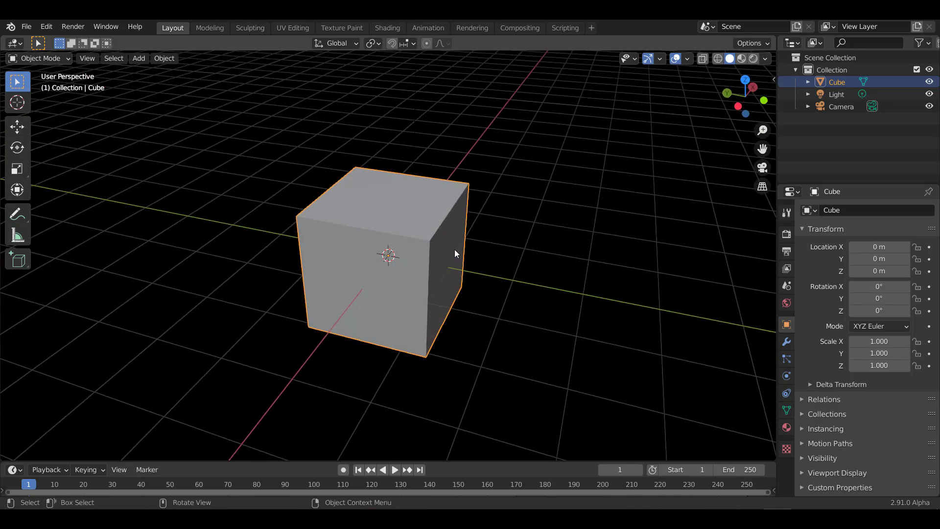
key(shift+d)
click(668, 216)
scroll(667, 216, down, 6)
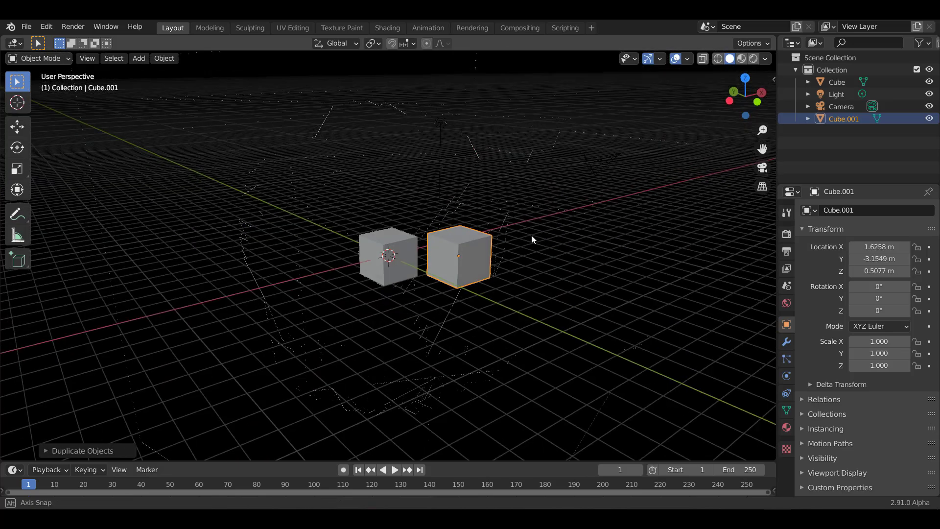
click(585, 259)
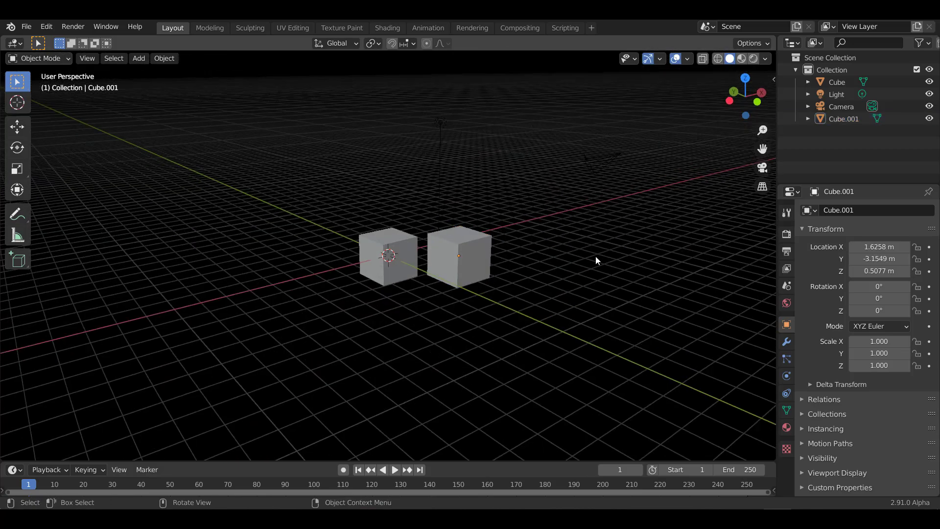
- Add a monkey mesh and move it to about X 6.1, Y -1.8, Z 2.8 m, away from the cubes
key(shift+a)
mouse_move(596, 257)
click(651, 373)
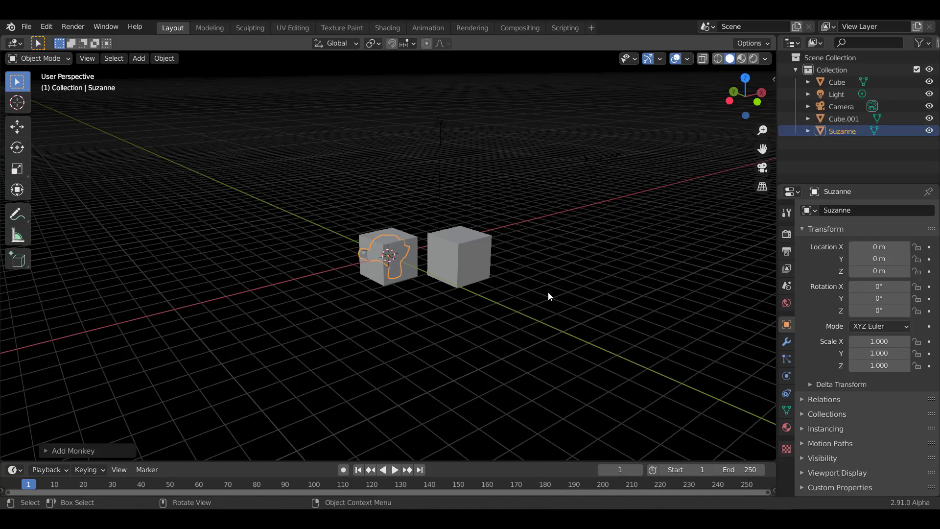
middle_drag(547, 292, 545, 342)
key(g)
click(657, 254)
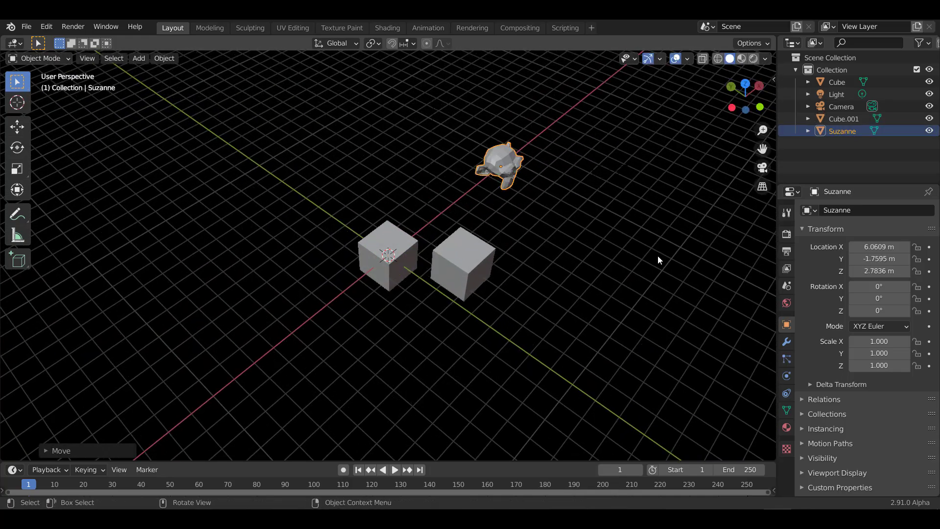
middle_drag(658, 256, 487, 279)
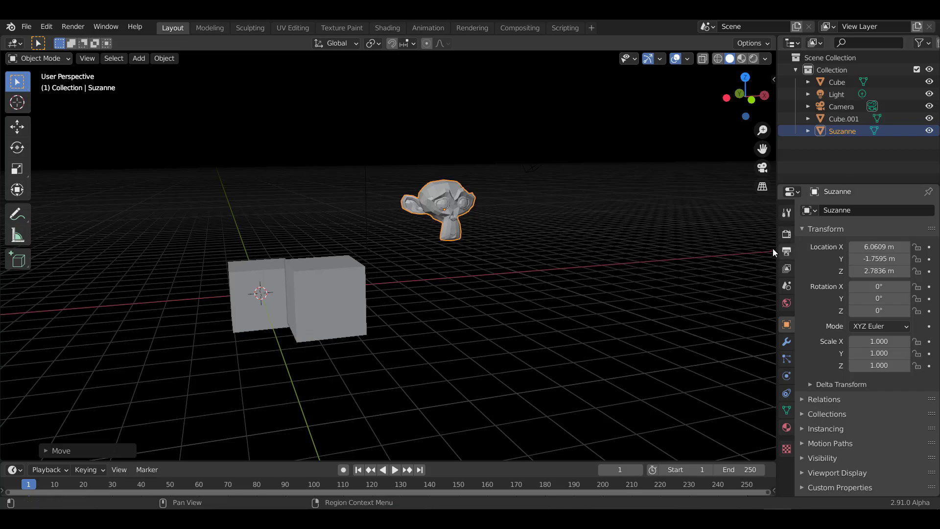
- Widen the Outliner and Properties editors, make the Outliner taller, and show the monkey's modifier settings
drag(775, 250, 695, 248)
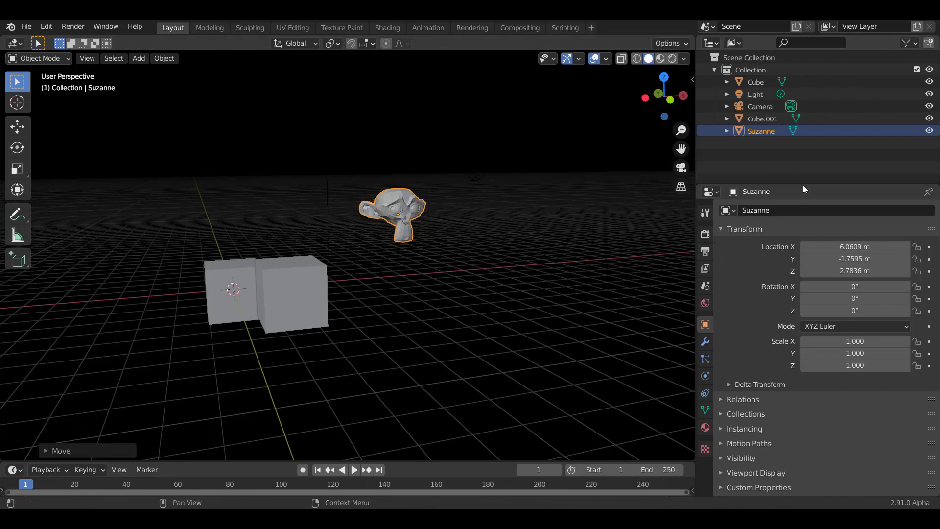
drag(802, 184, 795, 249)
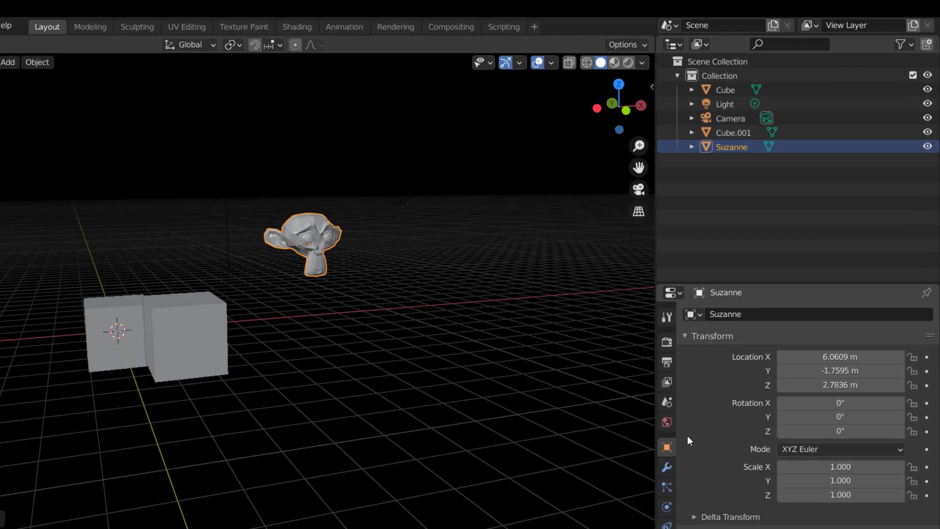
click(704, 410)
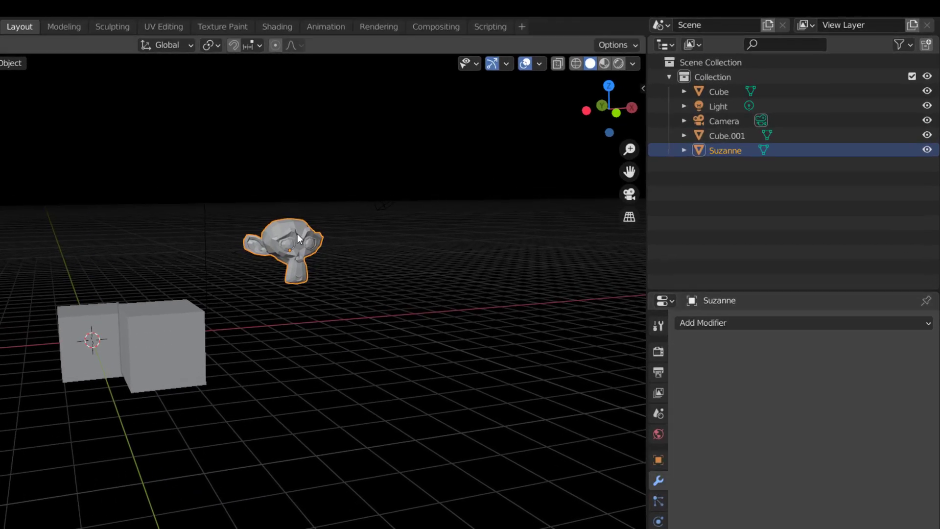
- Give the monkey a Subdivision modifier with viewport level 3 and an Array modifier with a count of 4
key(ctrl+3)
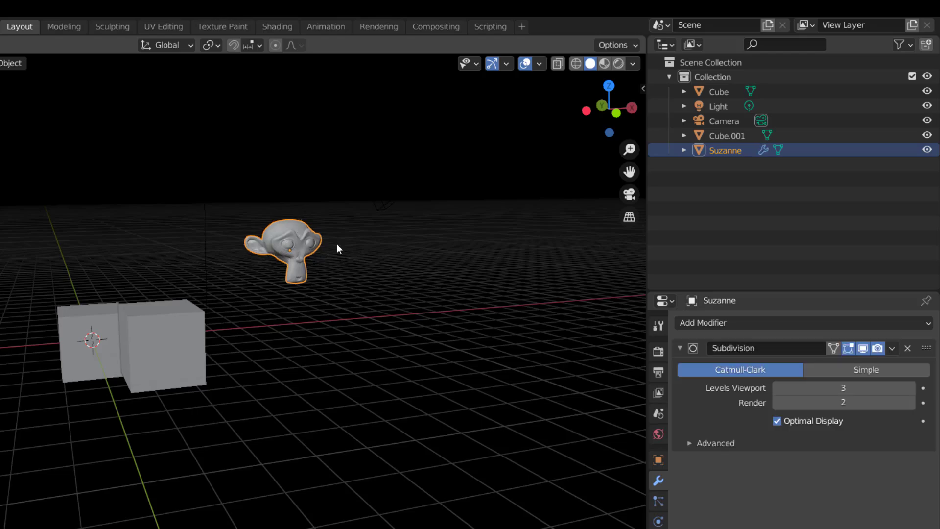
click(801, 325)
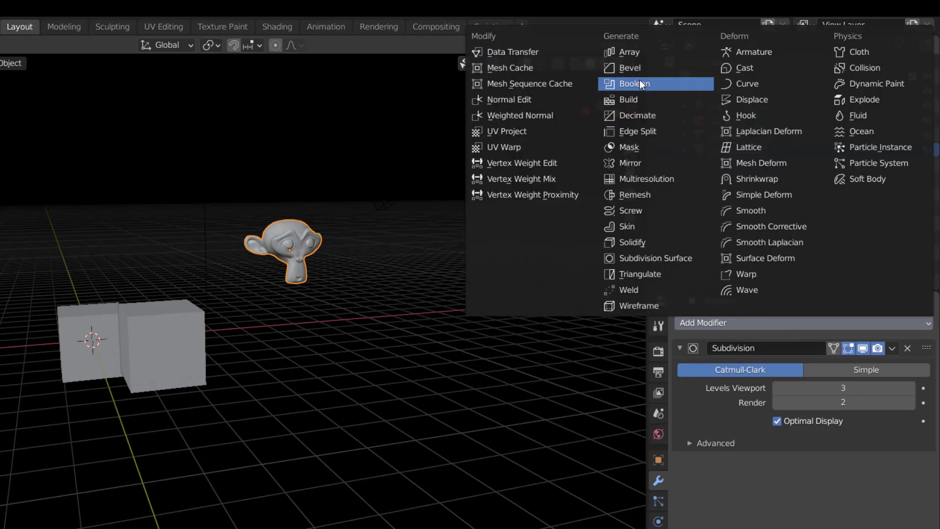
click(635, 53)
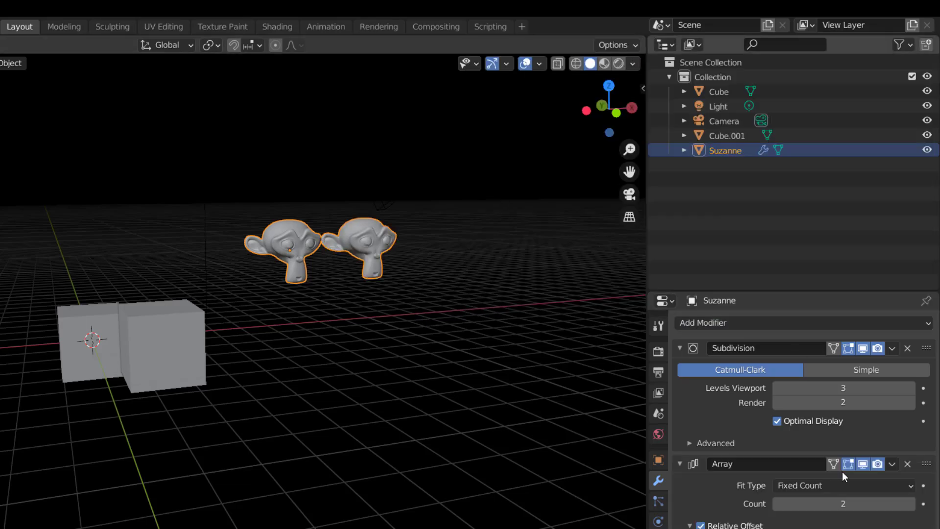
click(911, 503)
click(911, 503)
- Select the duplicate cube, expand the monkey's modifiers in the Outliner, and copy its Subdivision modifier onto Cube.001
middle_drag(436, 381, 309, 418)
click(267, 421)
middle_drag(414, 415, 634, 311)
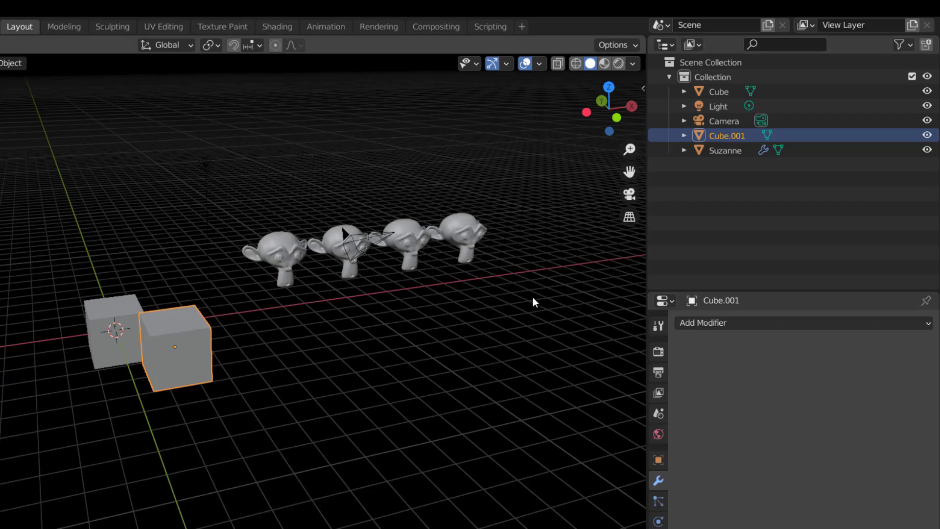
middle_drag(532, 300, 472, 297)
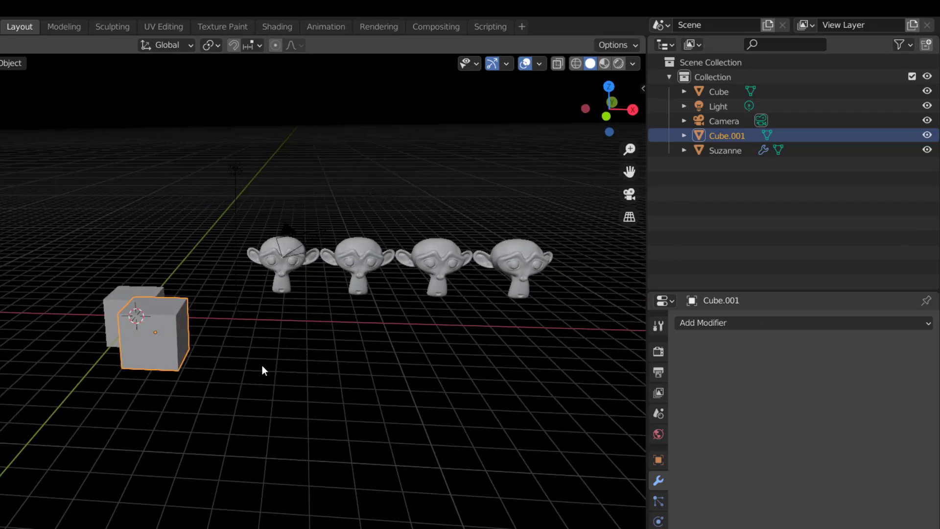
middle_drag(262, 366, 472, 365)
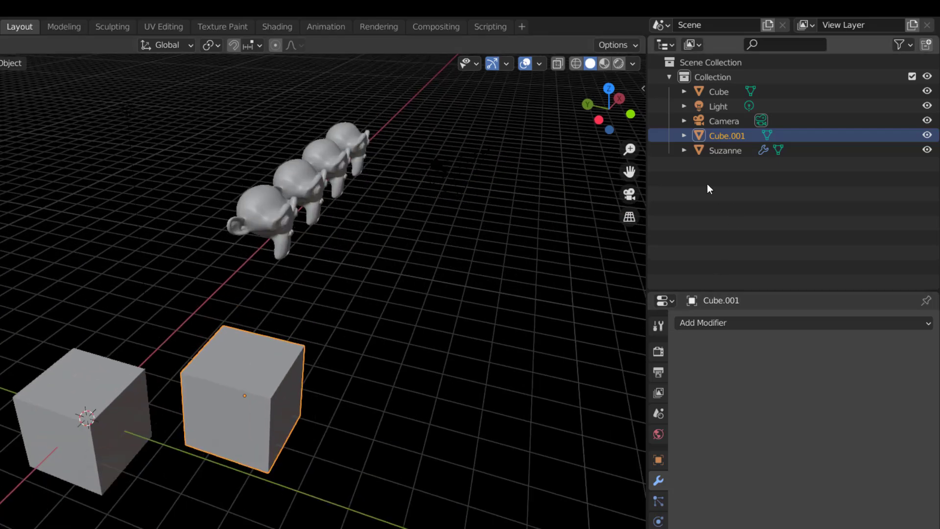
click(685, 150)
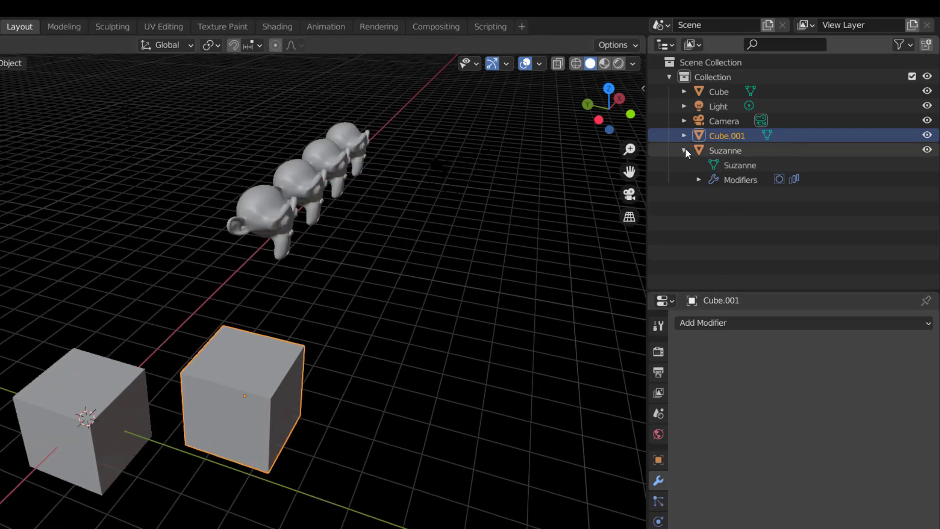
click(698, 179)
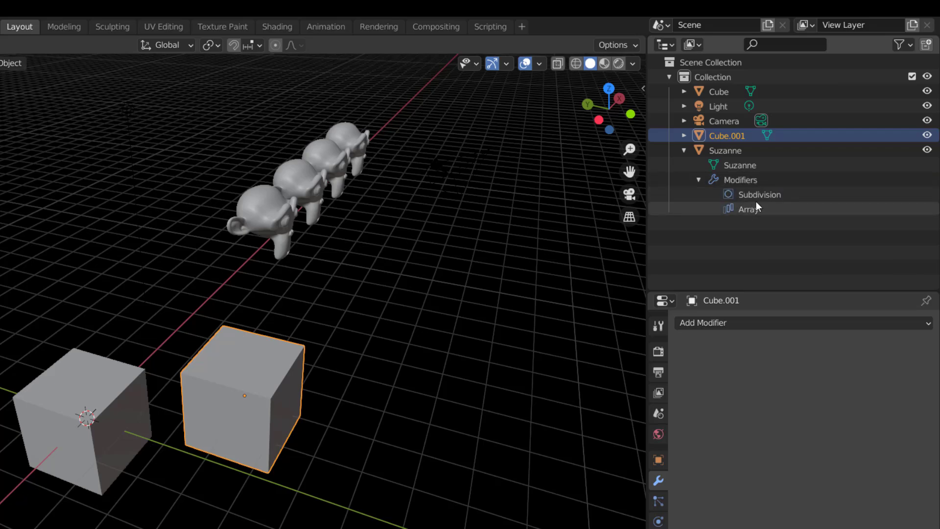
drag(752, 196, 735, 143)
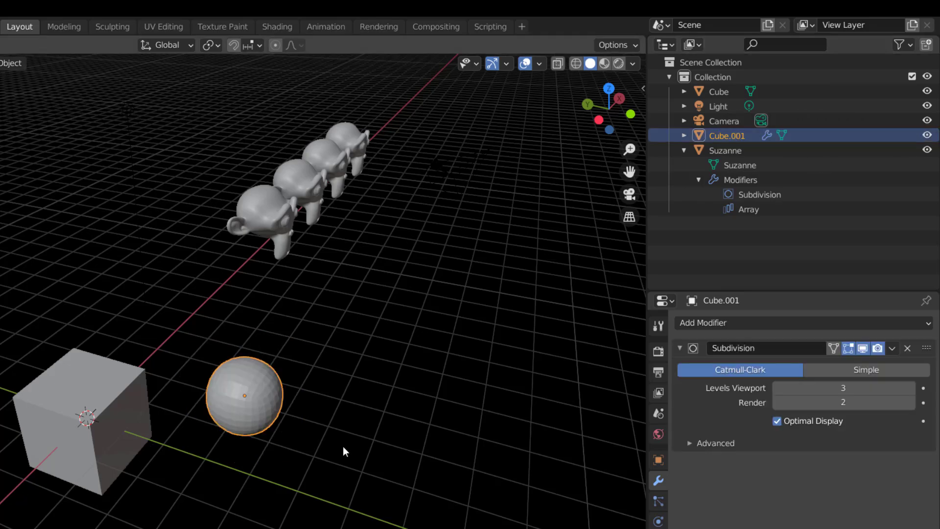
middle_drag(342, 447, 189, 389)
middle_drag(169, 427, 302, 422)
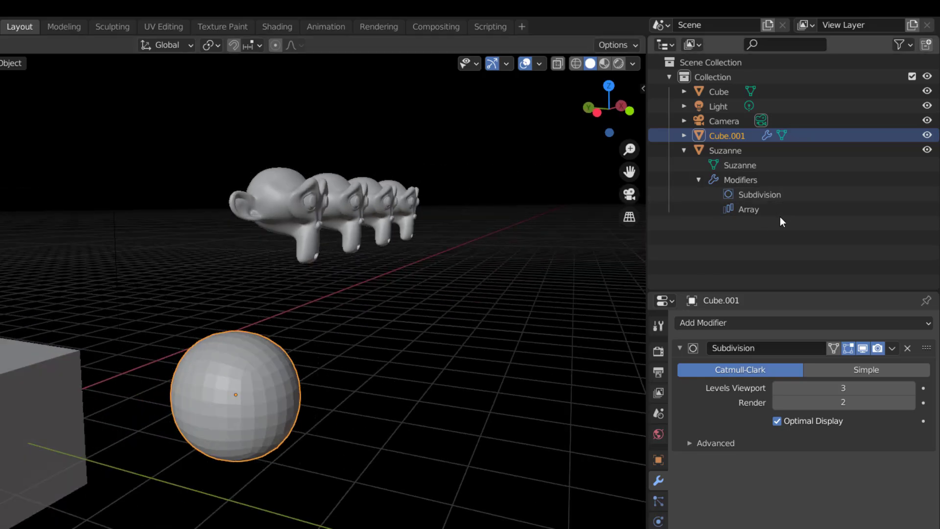
- Copy the monkey's Array modifier onto the original Cube in the Outliner, and select that cube
scroll(350, 385, down, 5)
middle_drag(300, 416, 307, 419)
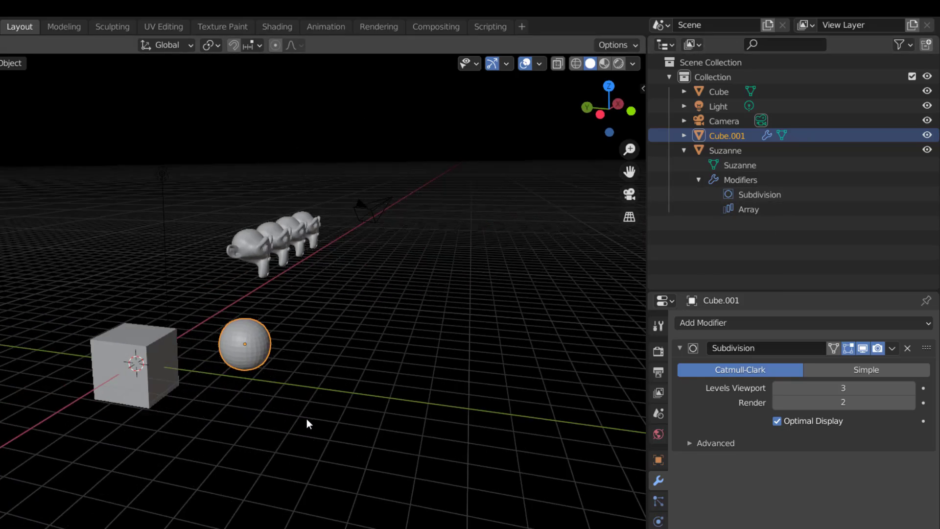
click(747, 208)
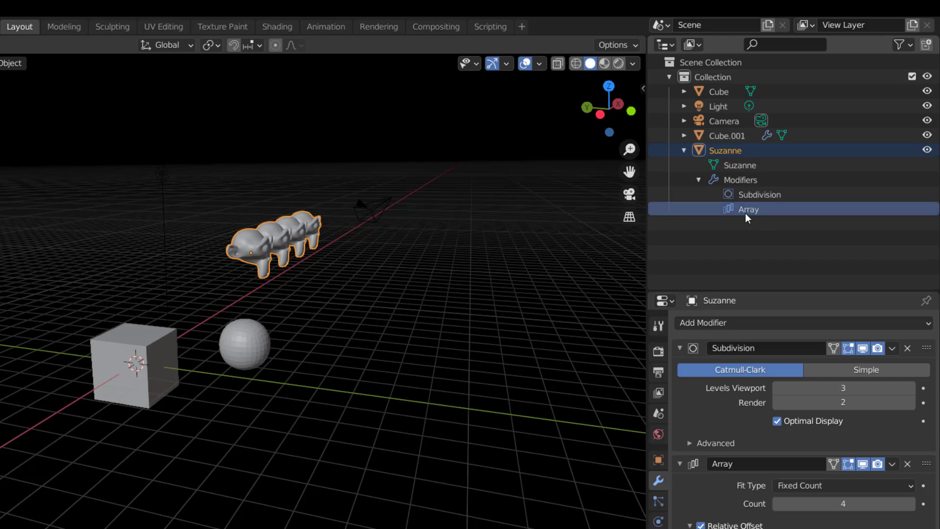
drag(745, 211, 763, 95)
middle_drag(287, 375, 90, 340)
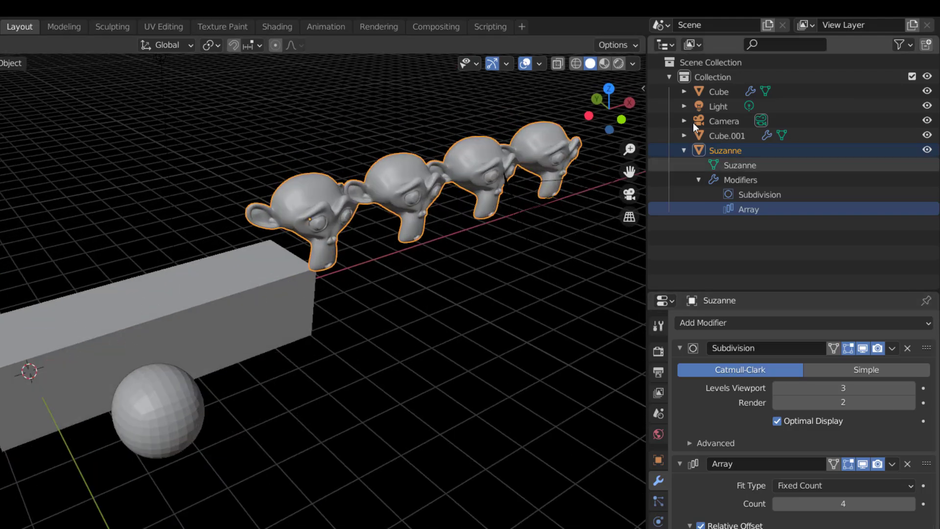
click(735, 98)
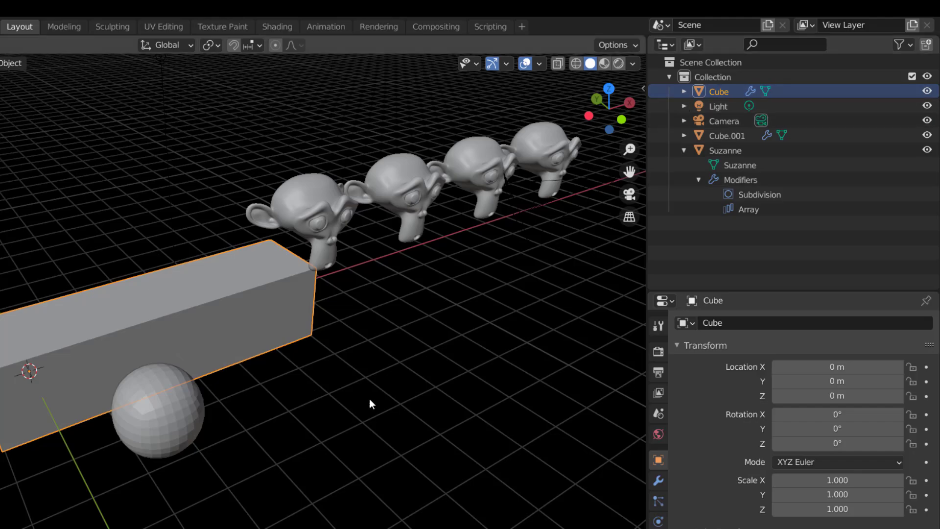
- Duplicate the subdivided Cube.001 three times, spreading the copies apart, the last at about X 4.2, Y -5.6, Z 5.8 m
middle_drag(370, 399, 413, 357)
click(246, 378)
middle_drag(304, 402, 347, 440)
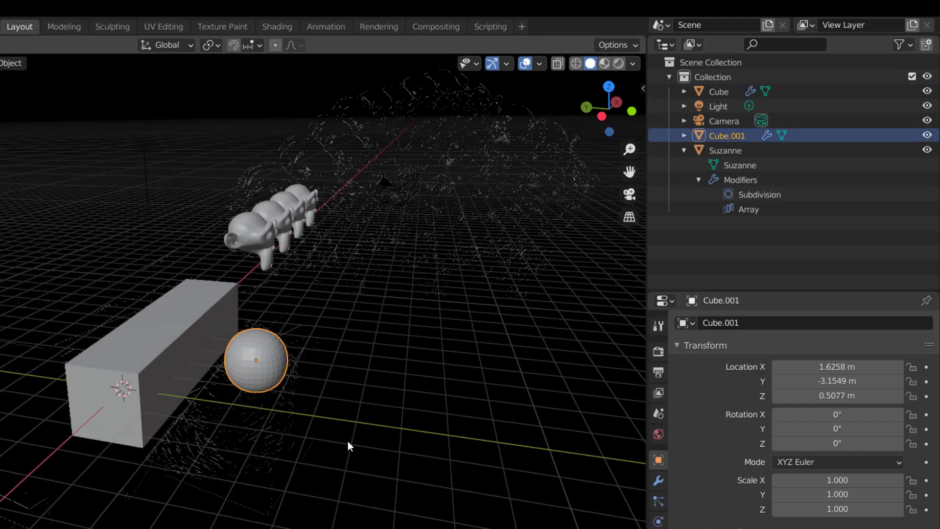
key(shift+d)
click(464, 433)
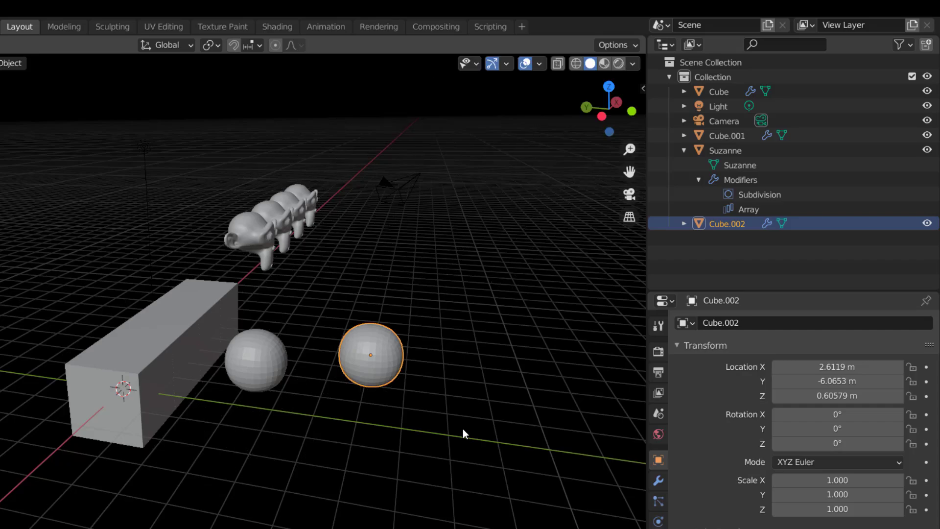
key(shift+d)
click(571, 291)
key(shift+d)
click(459, 230)
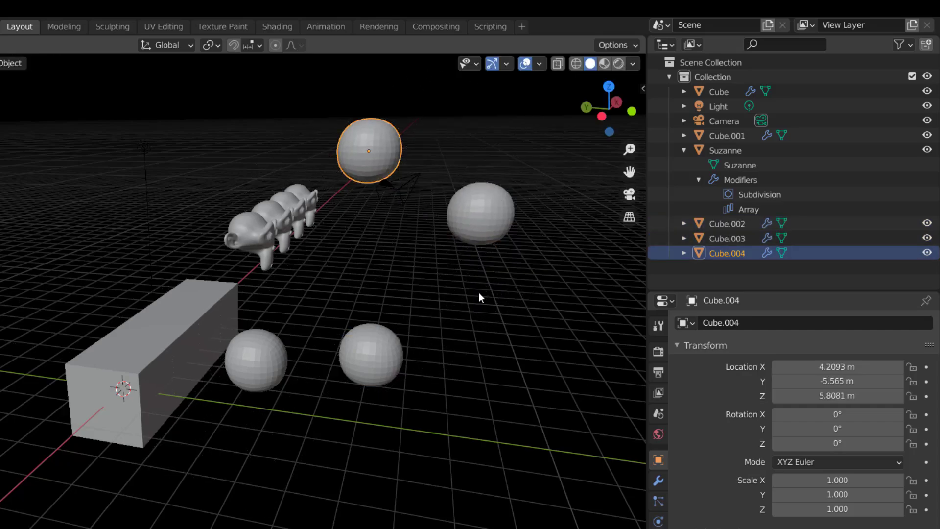
- Group Cube.002, Cube.003 and Cube.004 into a new collection inside Collection, and collapse it in the Outliner
middle_drag(479, 297, 519, 289)
drag(784, 279, 703, 219)
right_click(703, 220)
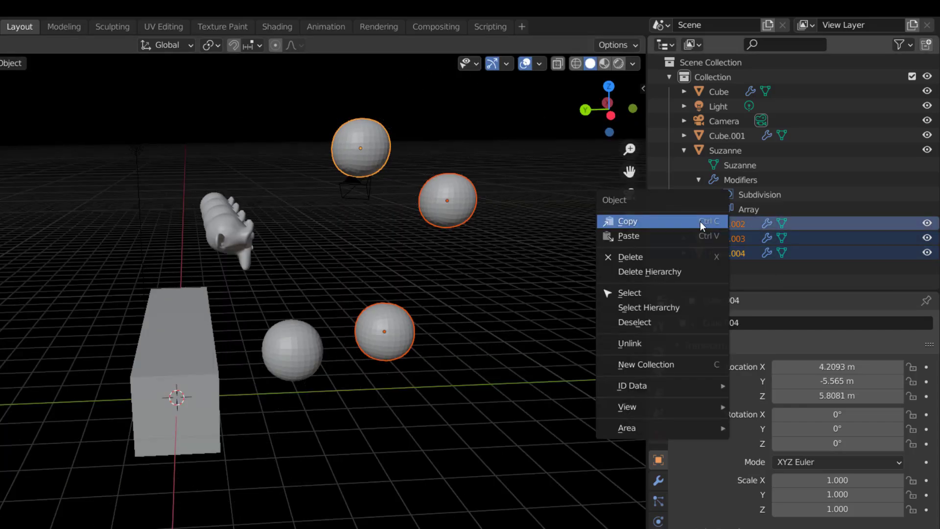
click(684, 366)
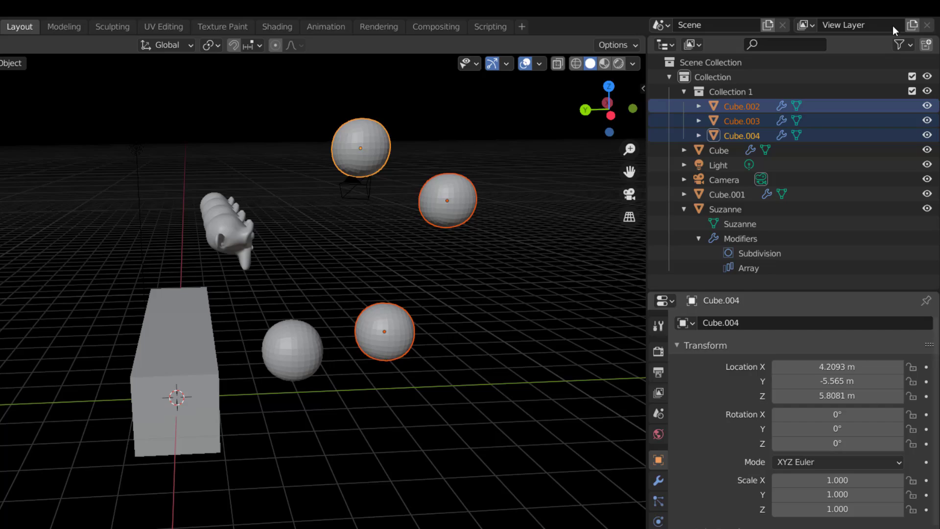
click(684, 91)
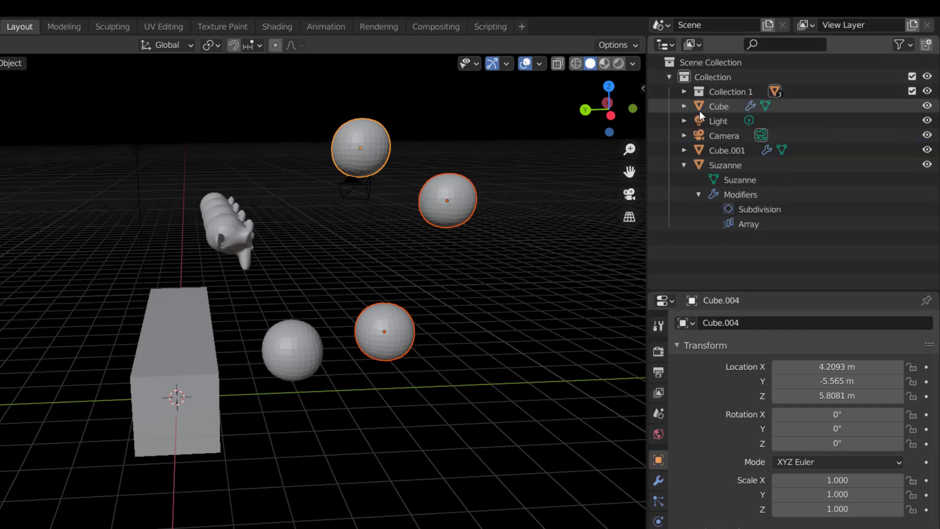
- Assign the red colour tag to Collection 1 in the Outliner
click(717, 92)
right_click(718, 92)
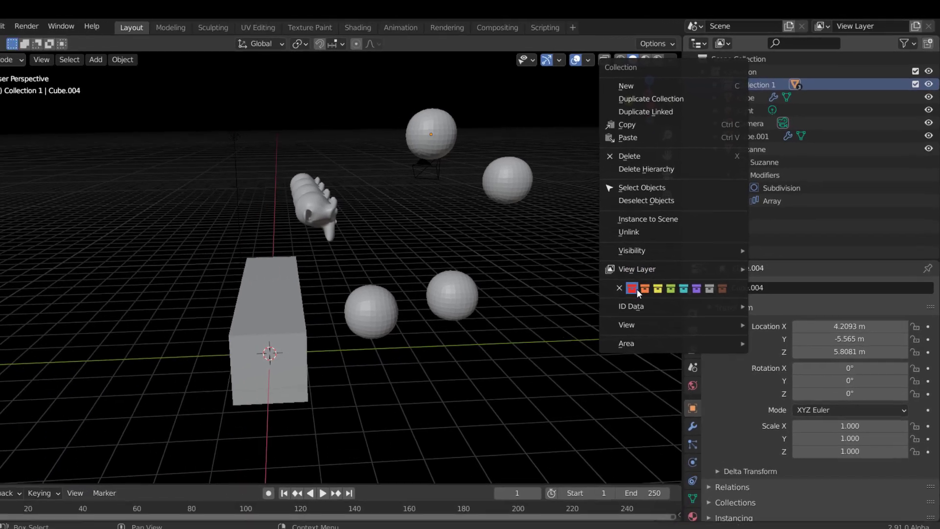
click(637, 289)
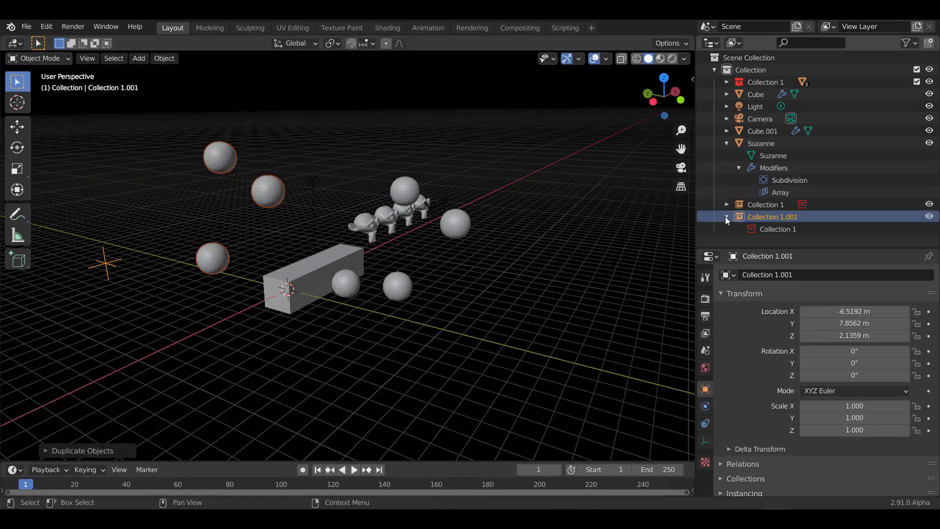
- Collapse Collection 1.001 and Suzanne in the Outliner, and group Suzanne, Cube.001 and Cube into a new collection
click(727, 217)
click(729, 145)
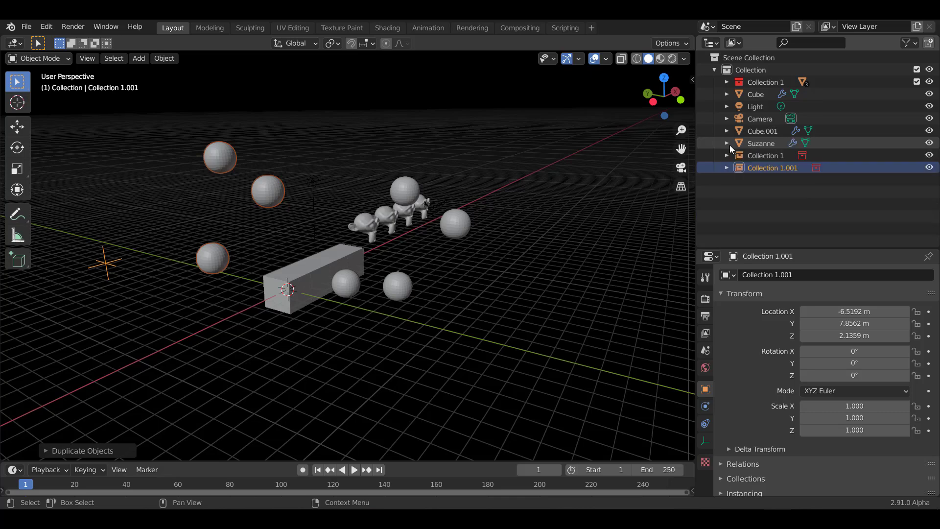
click(762, 146)
ctrl+click(769, 131)
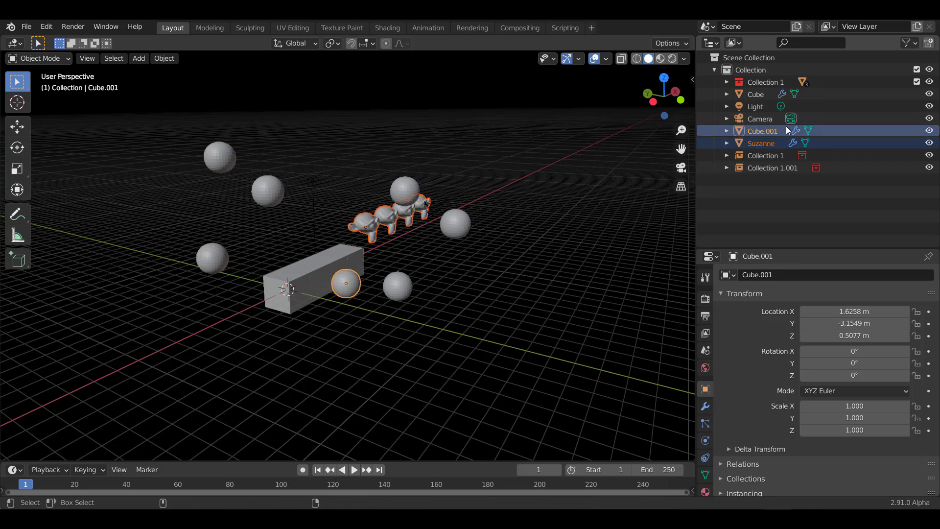
ctrl+click(762, 98)
right_click(761, 99)
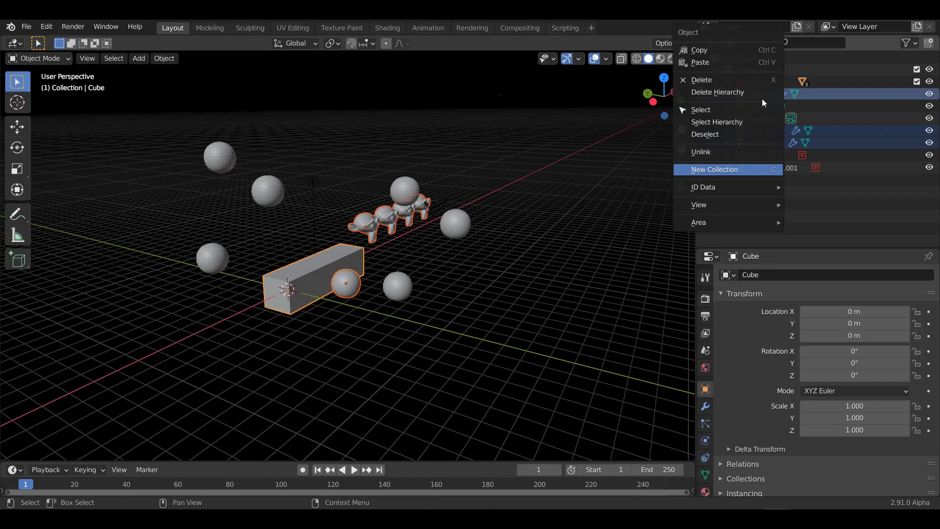
click(733, 175)
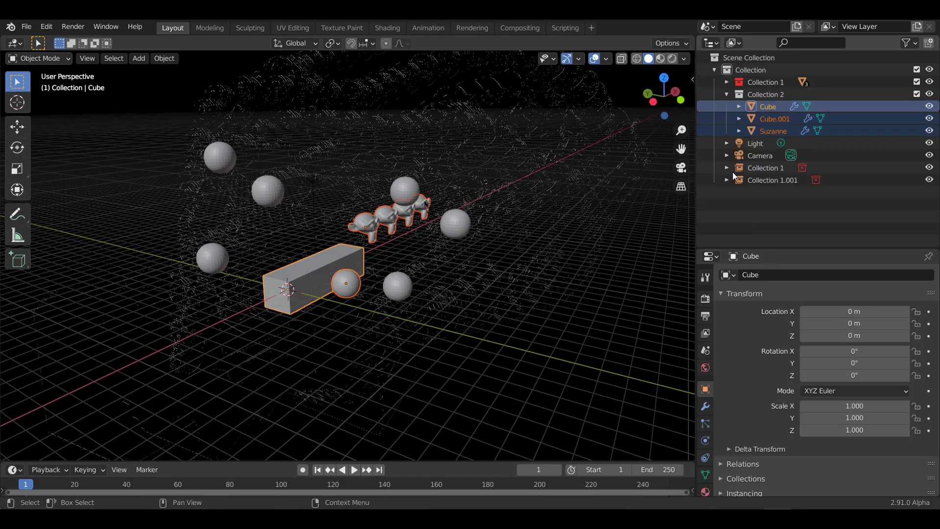
- Collapse Collection 2 in the Outliner and assign it the green colour tag
middle_drag(498, 257, 490, 220)
click(727, 94)
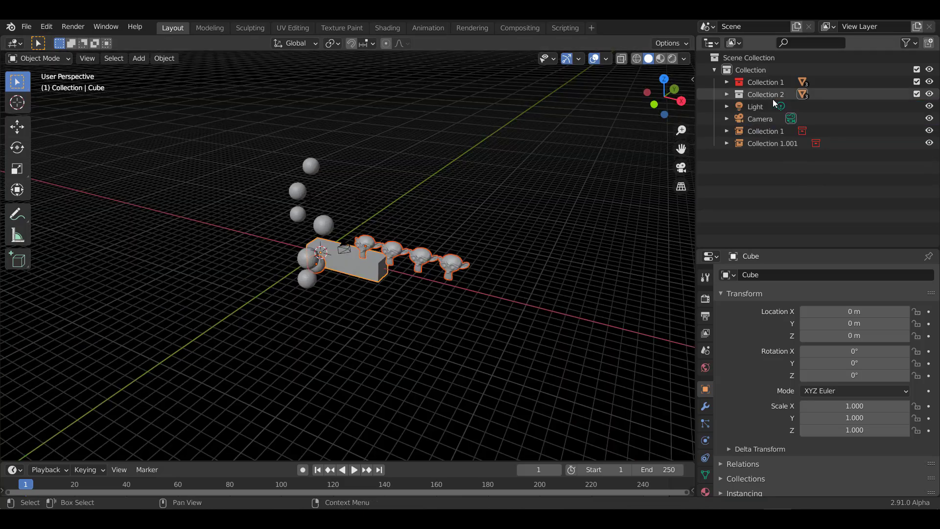
click(765, 95)
right_click(766, 95)
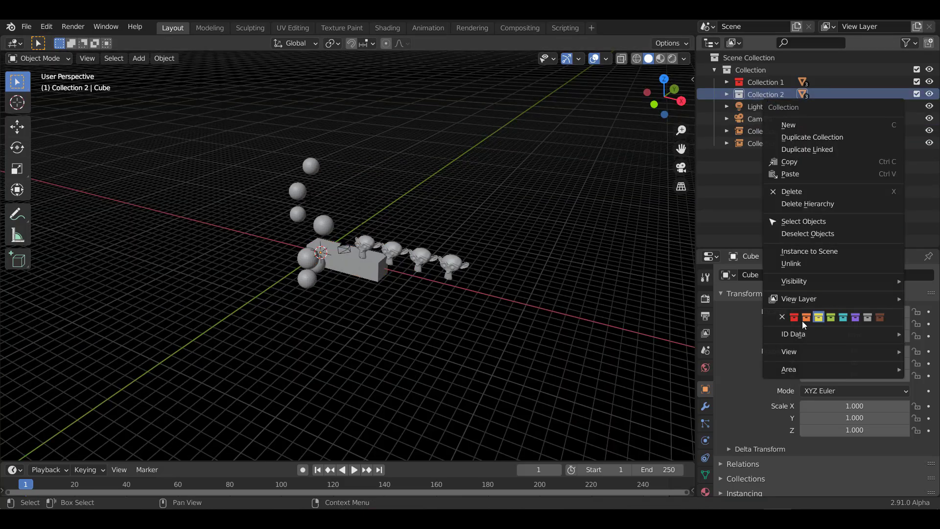
click(818, 318)
middle_drag(489, 216, 563, 230)
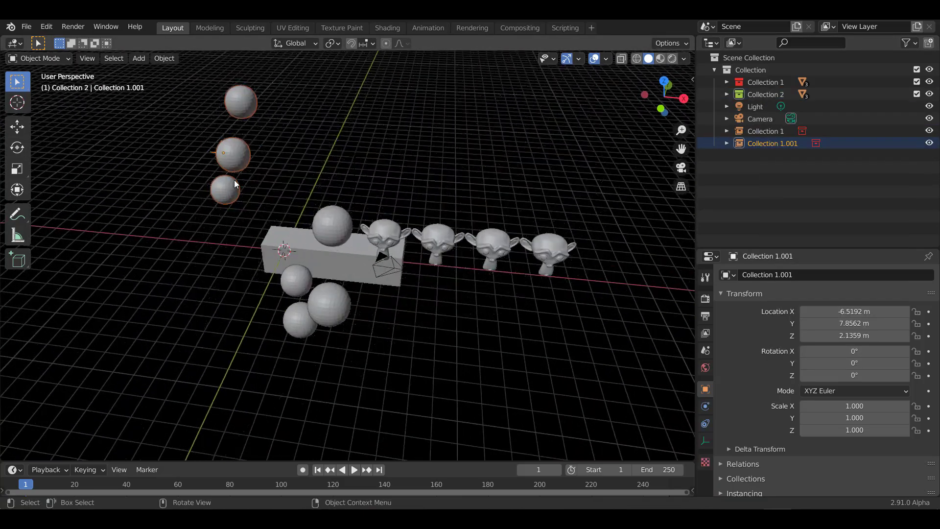
- Start a new General file, discarding the current scene
click(26, 26)
mouse_move(42, 38)
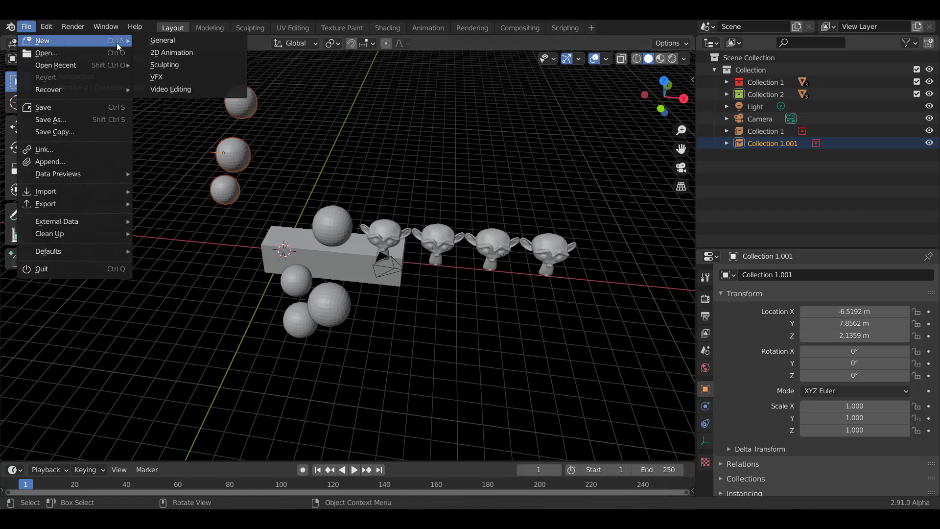
click(161, 48)
click(504, 284)
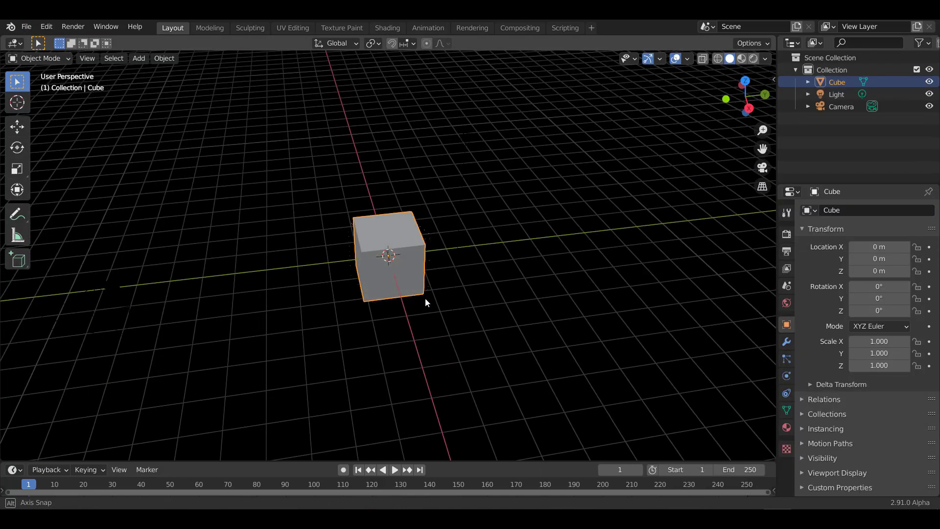
- Duplicate the default cube four times, spreading the copies around it, the last at about X 3.3, Y 5.2, Z -3.1 m
key(shift+d)
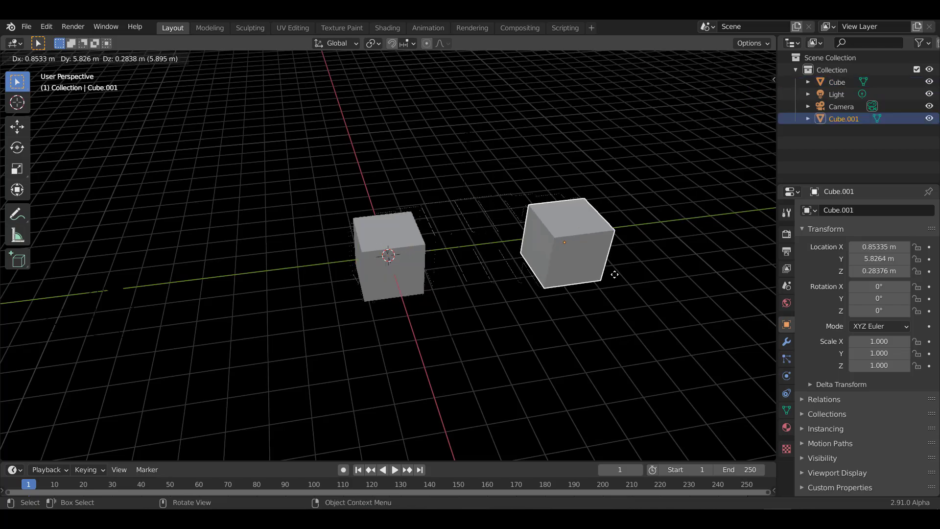
click(612, 270)
key(shift+d)
click(362, 134)
key(shift+d)
click(242, 311)
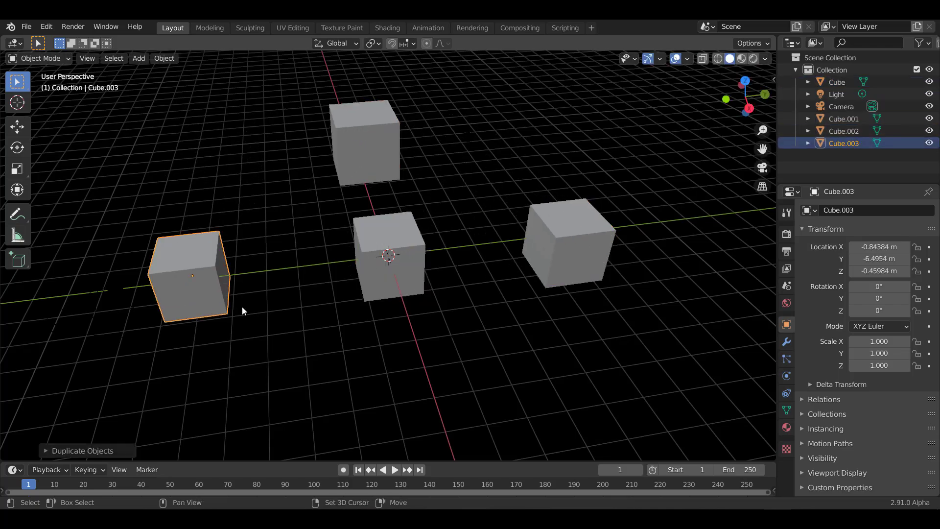
key(shift+d)
click(607, 399)
middle_drag(457, 374, 565, 334)
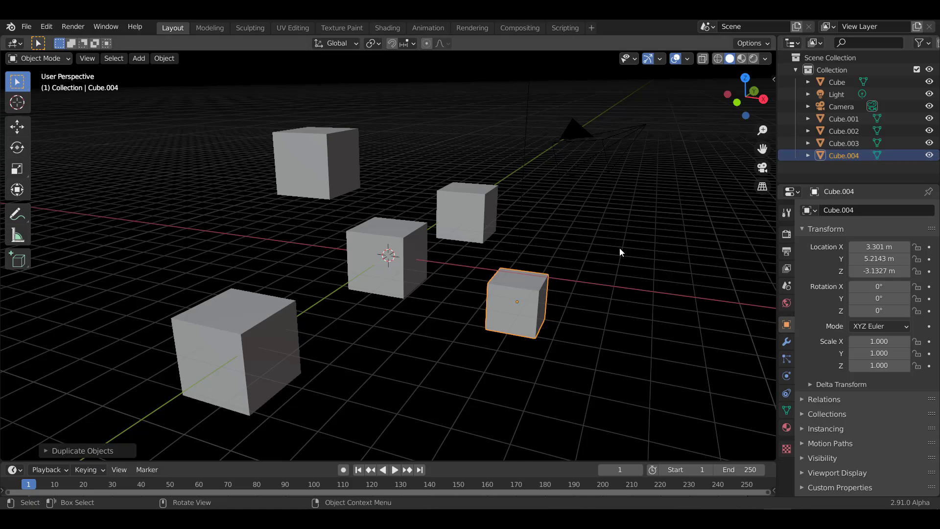
- Enter Edit Mode on Cube.004, widen the Outliner, and add Cube.003, Cube.002 and Cube.001 to the multi-object editing from the Outliner
key(Tab)
mouse_move(528, 292)
middle_down()
mouse_move(482, 289)
mouse_move(524, 275)
middle_up()
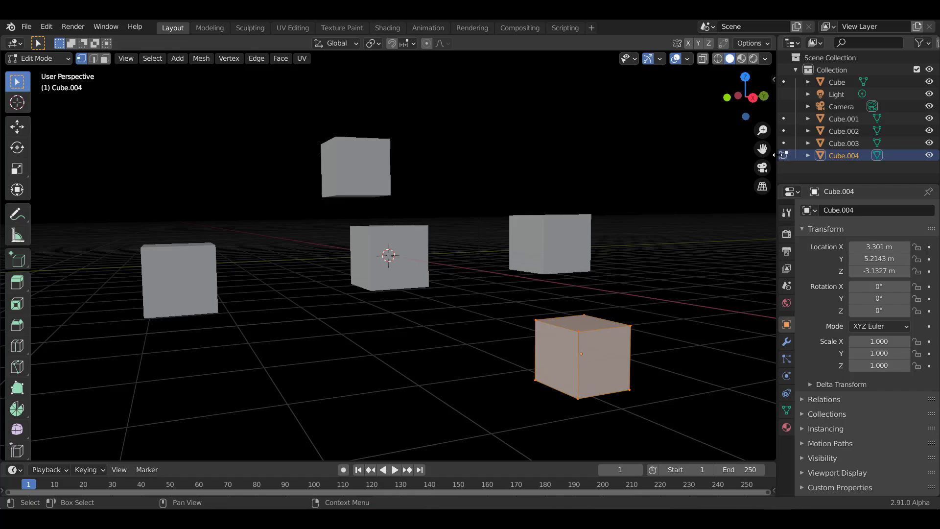
drag(777, 150, 712, 150)
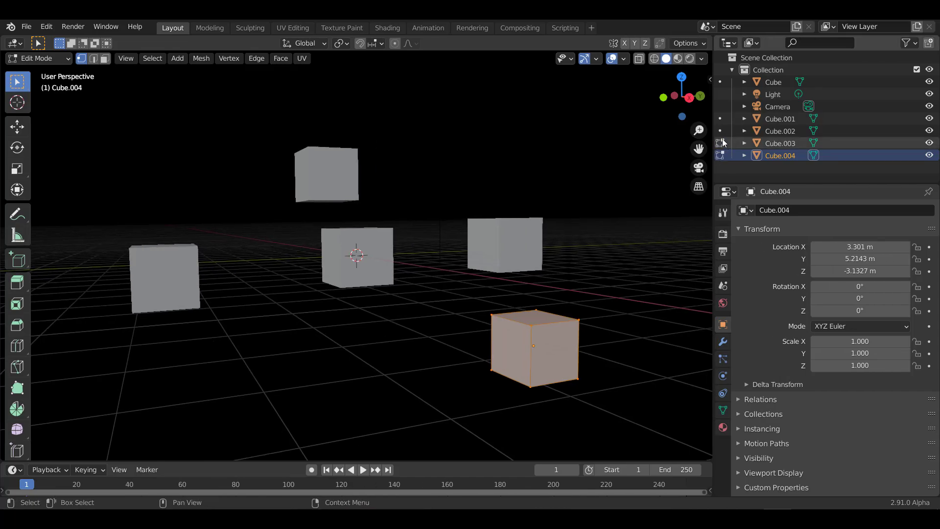
click(720, 143)
click(720, 130)
click(720, 119)
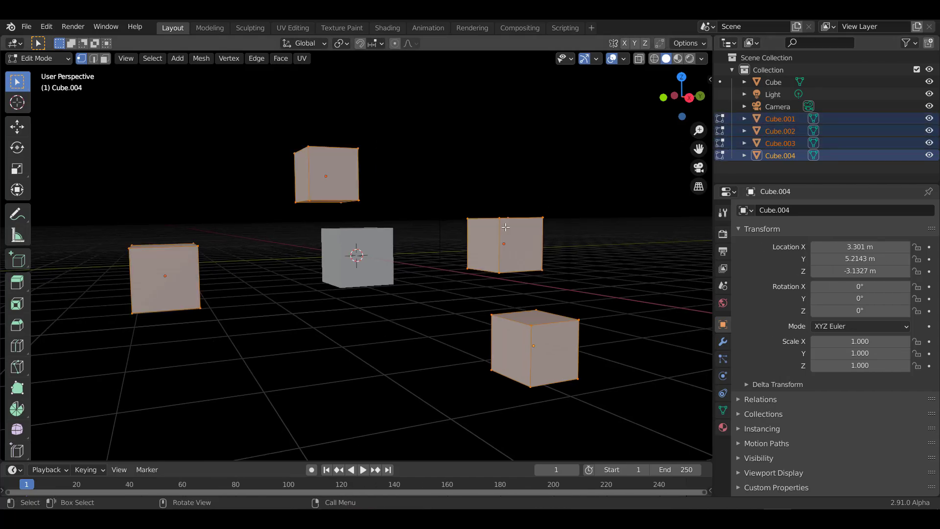
middle_drag(505, 228, 456, 314)
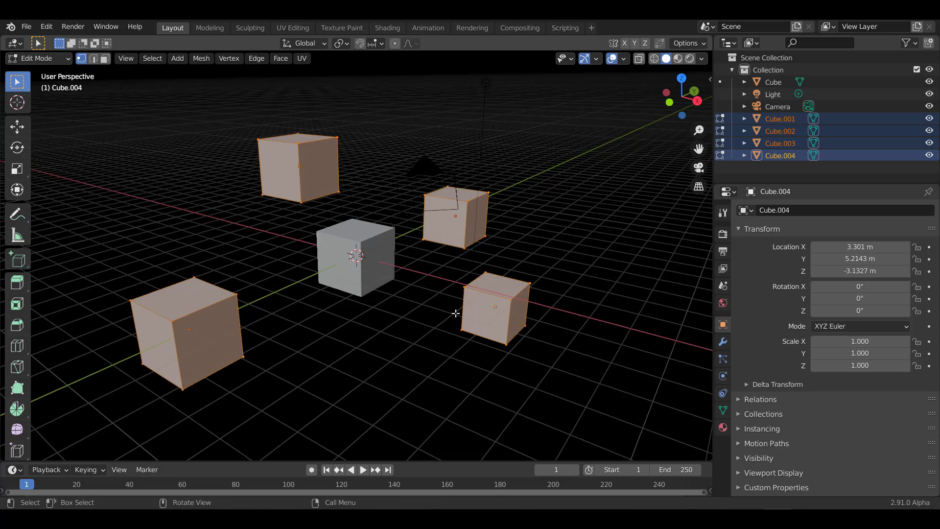
- Select the matching side face on each of the four edited cubes, inset these faces and extrude them outward
click(105, 58)
click(222, 337)
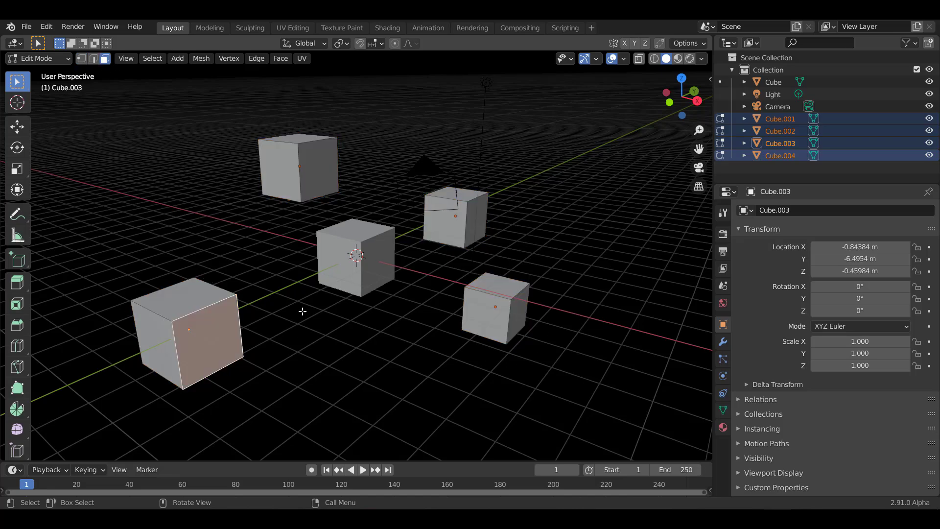
shift+click(463, 223)
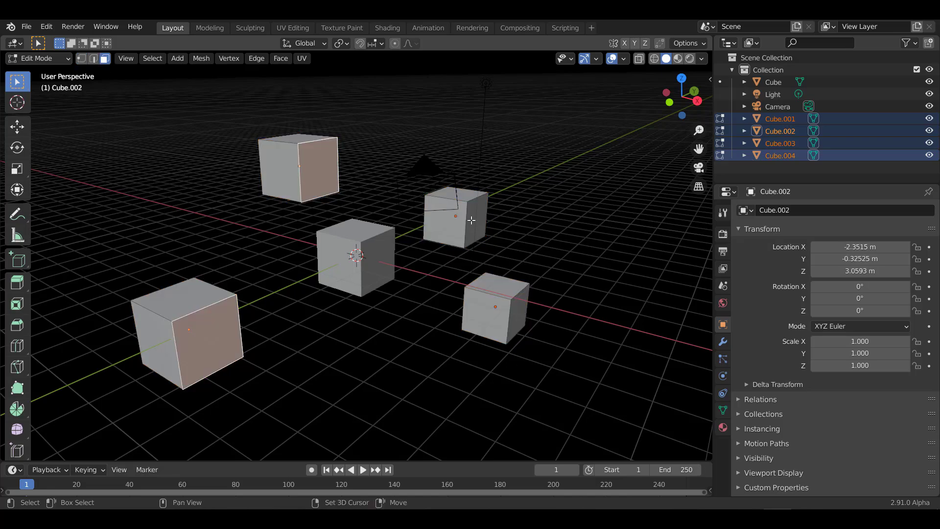
shift+click(472, 225)
shift+click(519, 320)
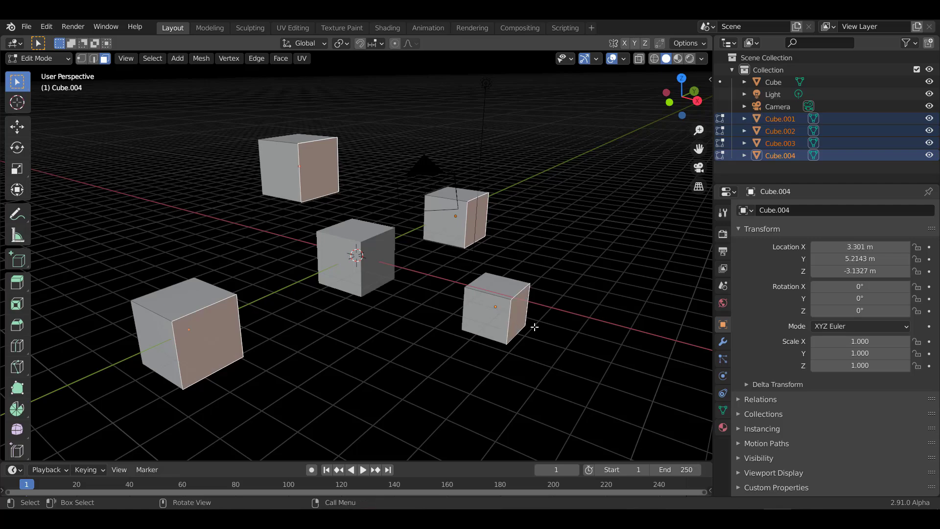
key(i)
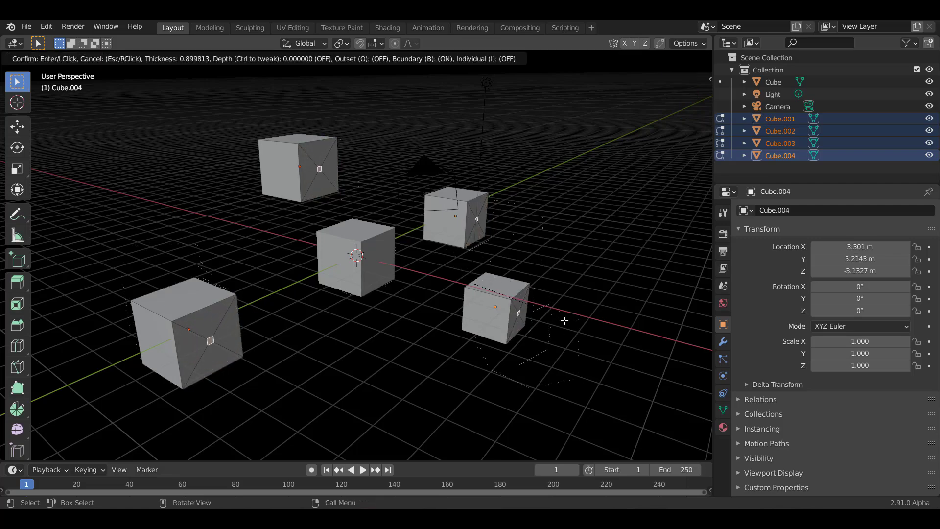
click(569, 324)
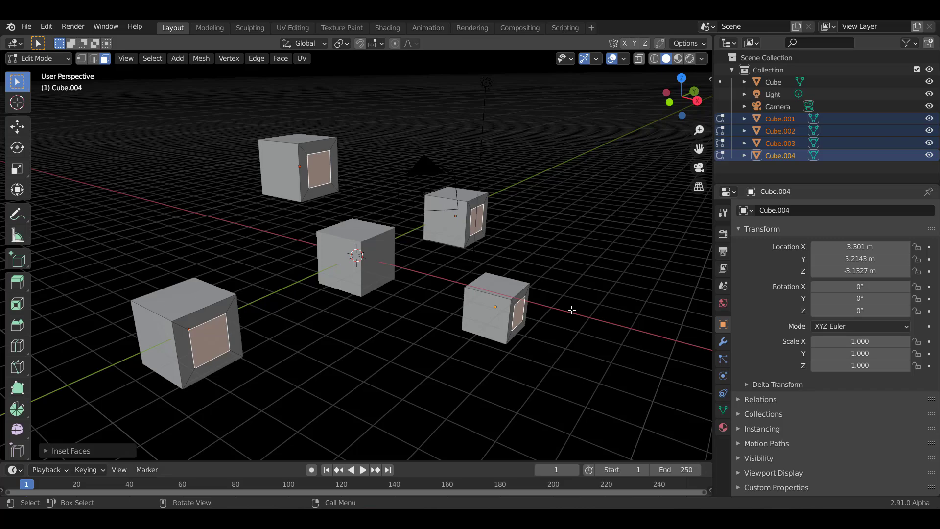
key(e)
click(645, 328)
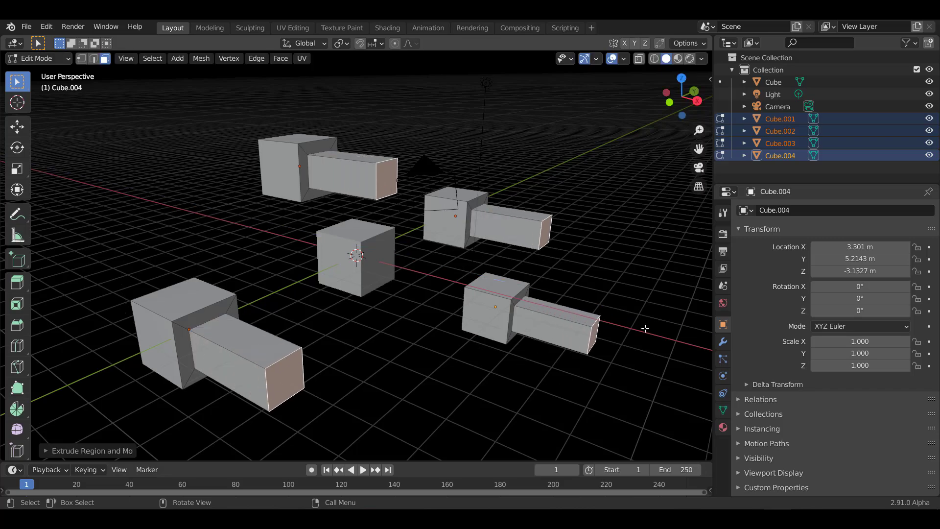
- Inset the end faces of all four extrusions and extrude the inset faces again
key(i)
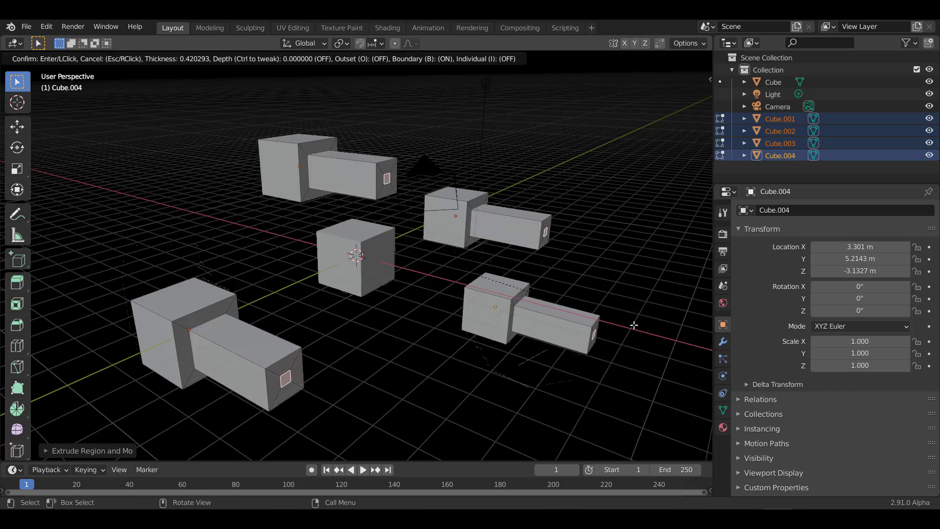
click(636, 328)
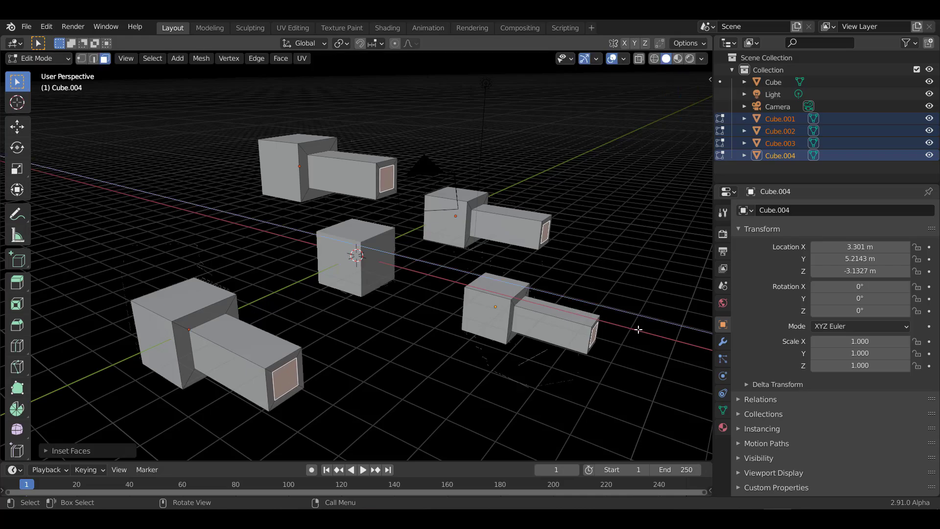
key(e)
click(575, 310)
middle_drag(583, 266, 558, 262)
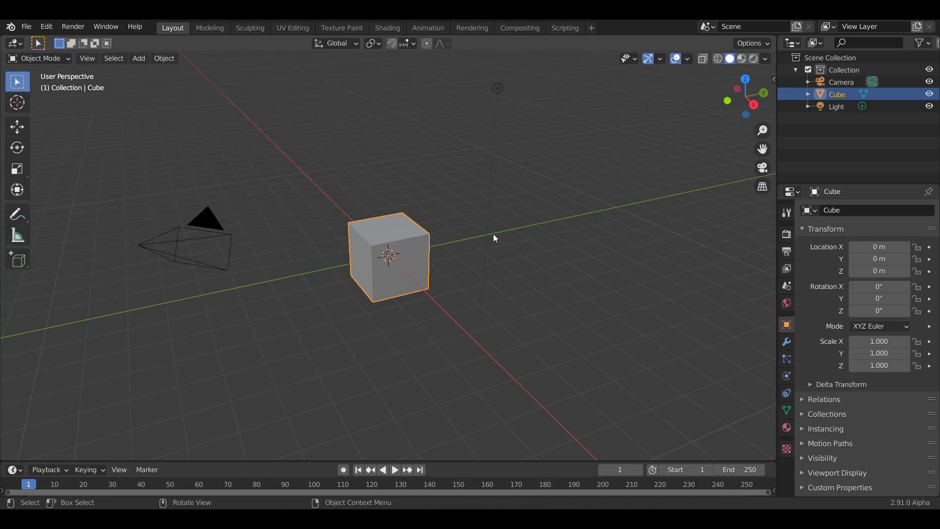
- Examine the modifier types available for the cube
scroll(386, 256, up, 3)
middle_drag(497, 235, 450, 284)
scroll(433, 260, down, 3)
scroll(421, 250, up, 3)
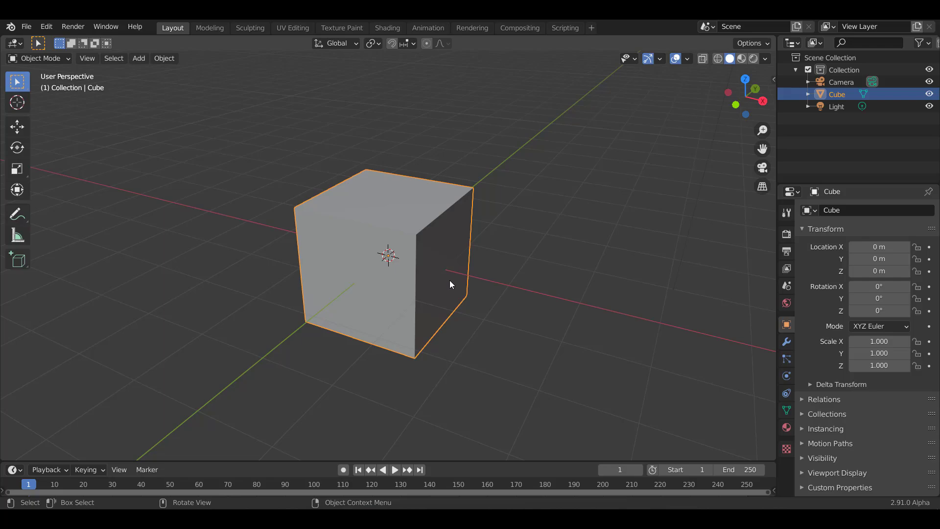
click(786, 342)
click(864, 210)
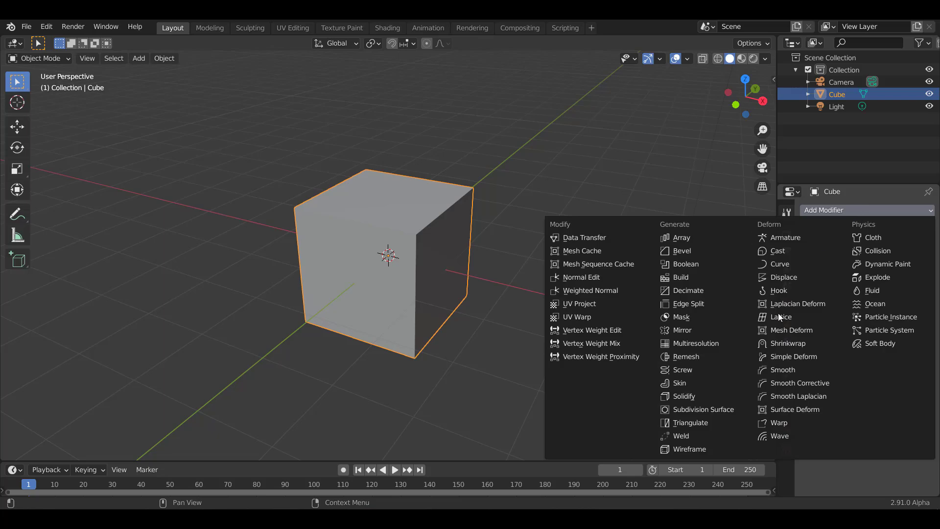
click(595, 172)
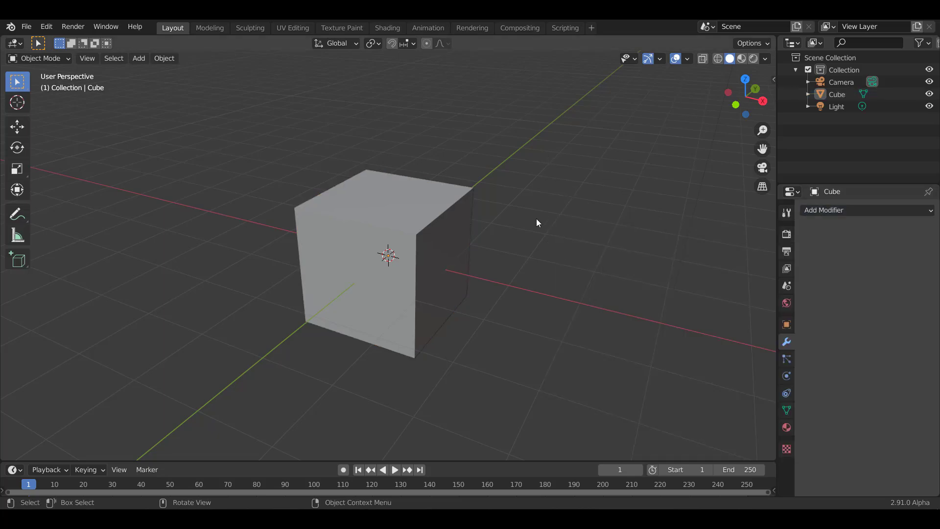
- Replace the default cube with a mesh grid at the scene origin and scale the grid up
click(434, 233)
key(Delete)
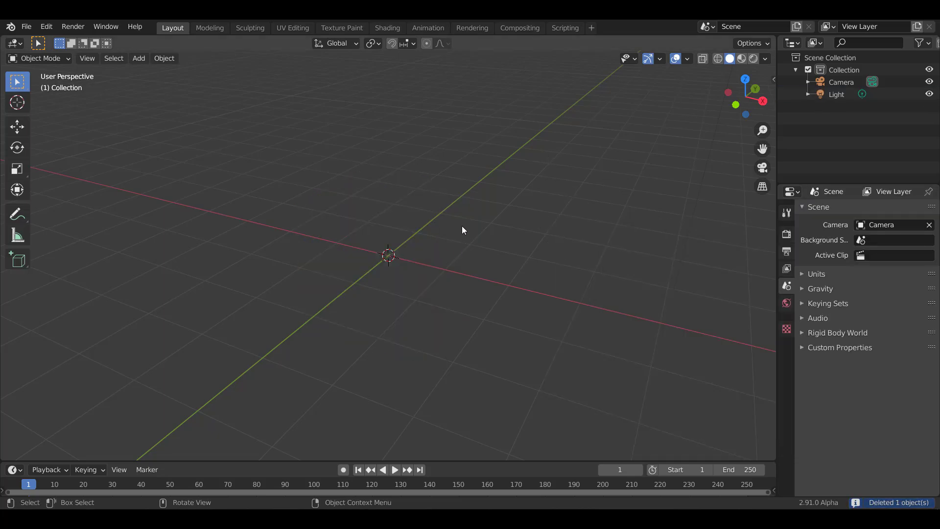
key(shift+a)
mouse_move(463, 227)
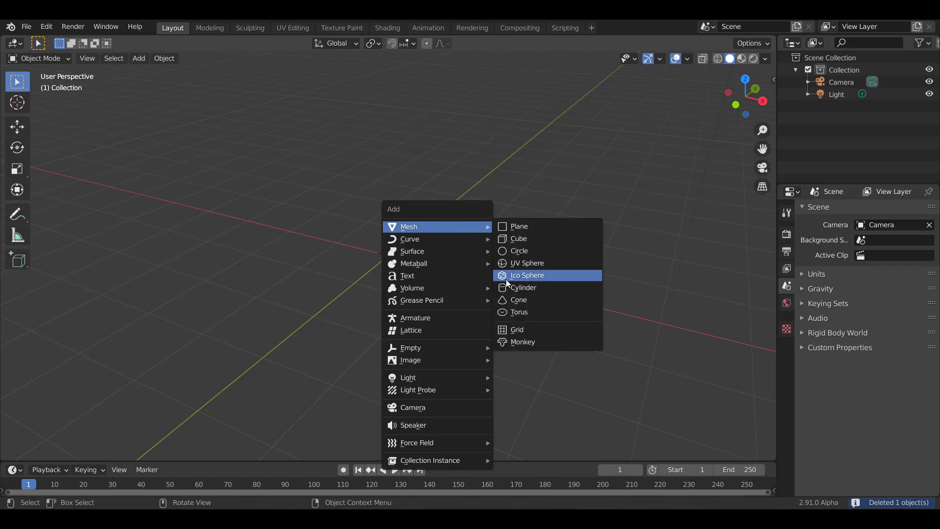
click(532, 330)
key(s)
click(656, 336)
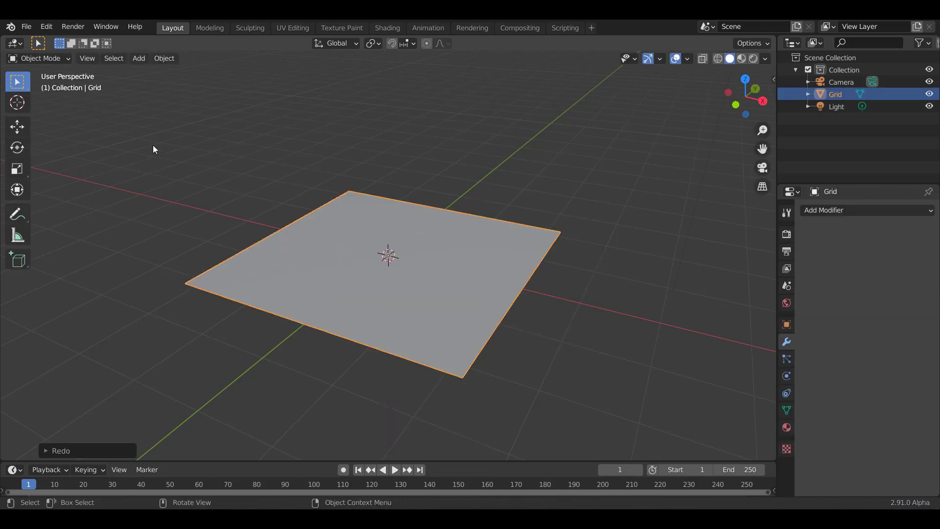
- Switch the grid to Sculpt Mode and widen the sculpt brush toolbar to two columns
click(64, 58)
click(54, 101)
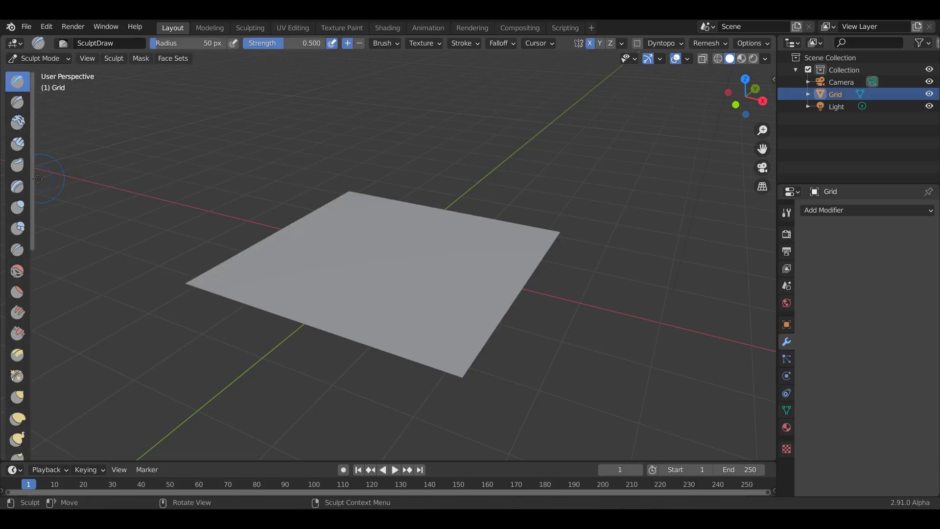
drag(36, 179, 57, 186)
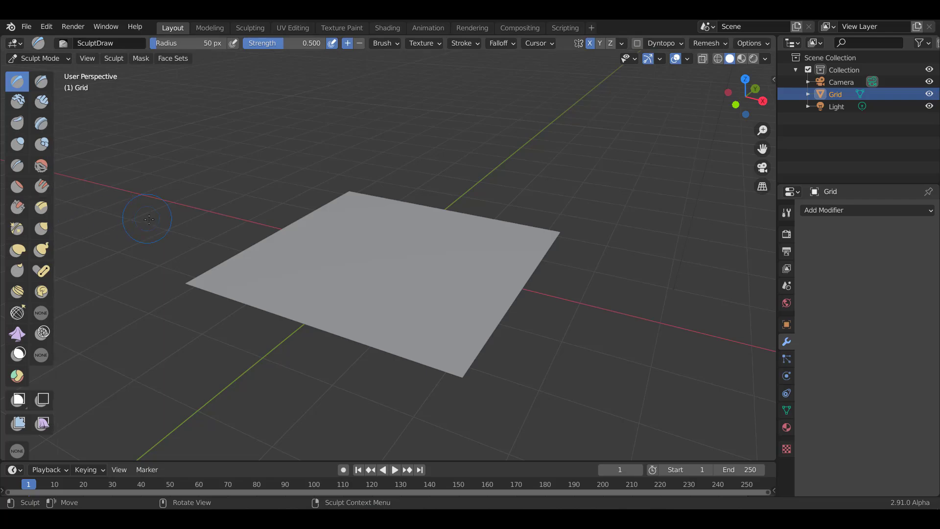
- Display the Cloth Filter's tool settings and switch to the Boundary brush
click(42, 429)
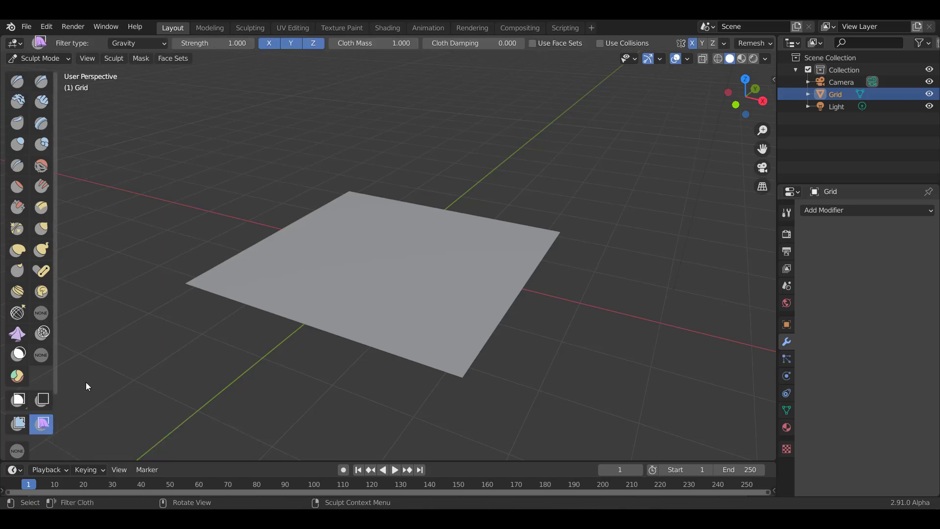
click(786, 212)
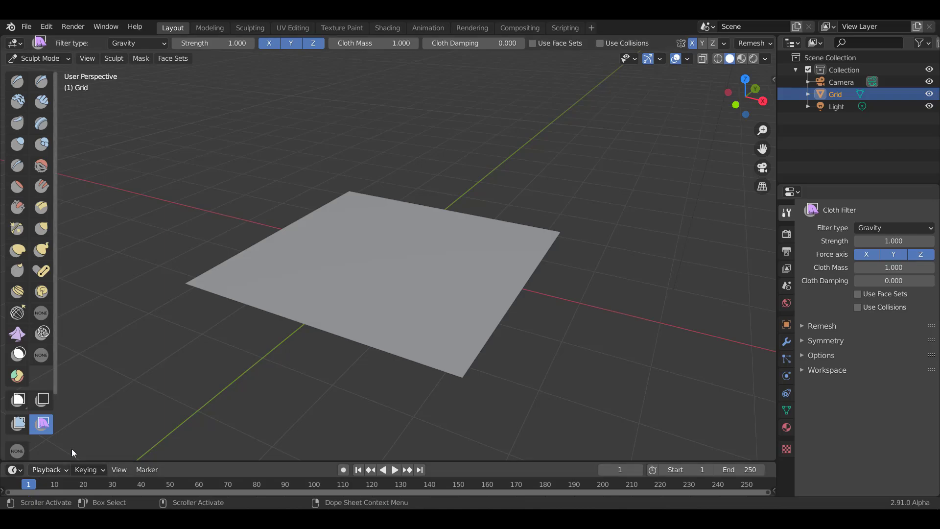
key(shift+space)
key(shift+4)
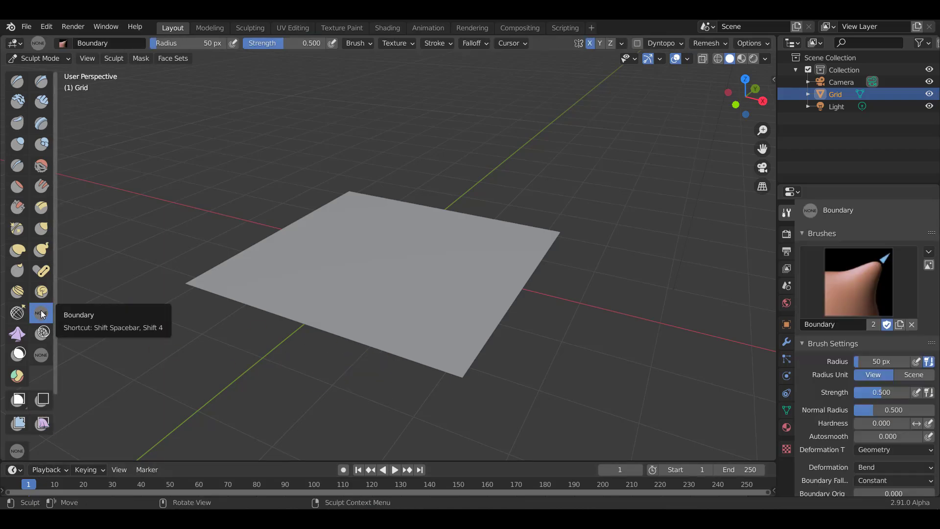
- Enlarge the Boundary brush radius to 146 px and try bending the grid's side edge
mouse_move(524, 309)
middle_down()
mouse_move(578, 339)
mouse_move(537, 311)
mouse_move(506, 304)
mouse_move(504, 259)
middle_up()
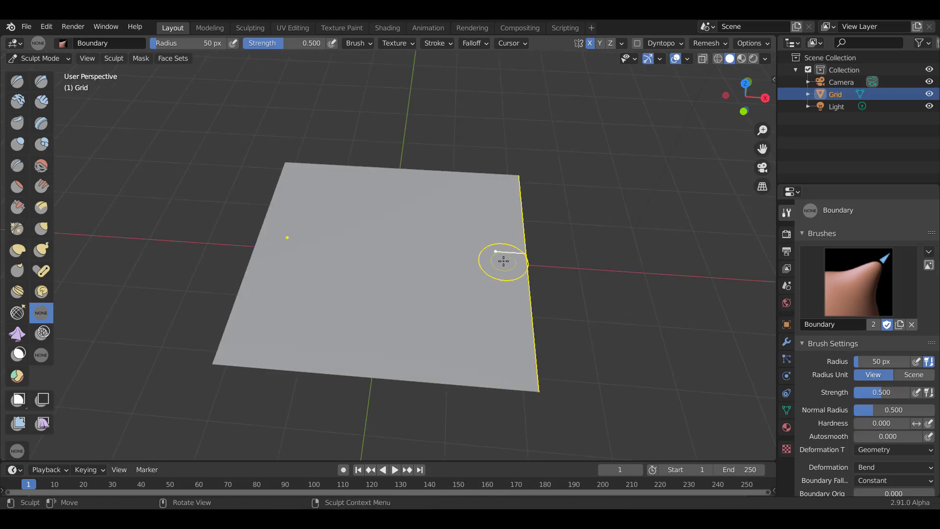
key(f)
click(556, 283)
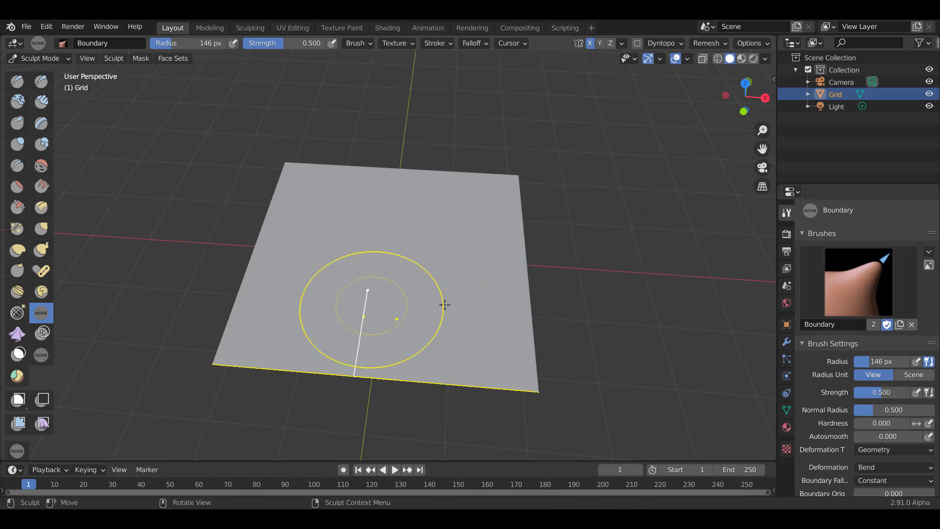
mouse_move(95, 310)
mouse_down()
mouse_move(436, 254)
mouse_move(597, 268)
mouse_move(459, 251)
mouse_move(568, 268)
mouse_move(508, 252)
mouse_up()
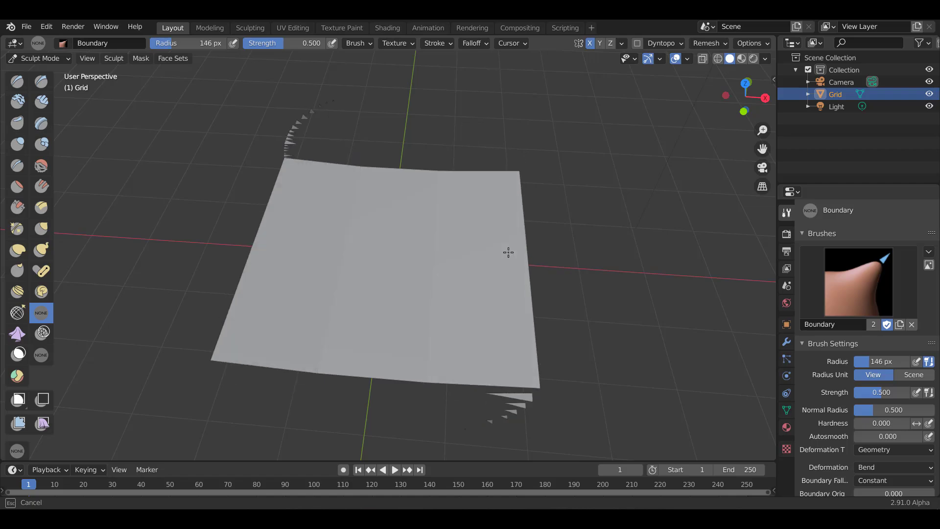
key(Escape)
- Bend the side and front edges of the grid upward with the Boundary brush
middle_drag(507, 252, 514, 269)
scroll(514, 269, up, 2)
mouse_move(572, 295)
mouse_down()
mouse_move(563, 276)
mouse_move(499, 259)
mouse_move(622, 292)
mouse_move(677, 286)
mouse_move(618, 267)
mouse_up()
mouse_move(439, 407)
mouse_down()
mouse_move(436, 367)
mouse_move(456, 388)
mouse_move(282, 354)
mouse_move(283, 325)
mouse_move(293, 391)
mouse_move(328, 474)
mouse_move(399, 311)
mouse_up()
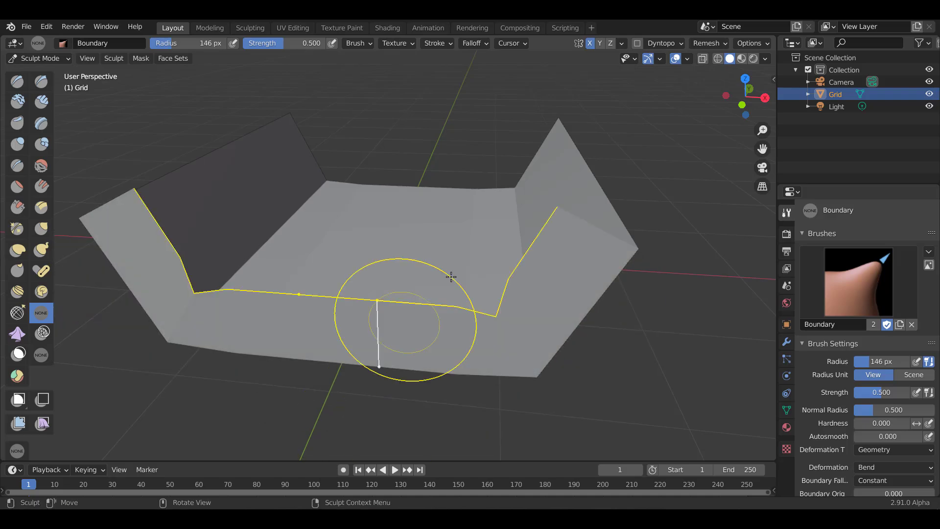
mouse_move(399, 311)
middle_down()
mouse_move(557, 305)
mouse_move(545, 346)
middle_up()
scroll(819, 446, down, 3)
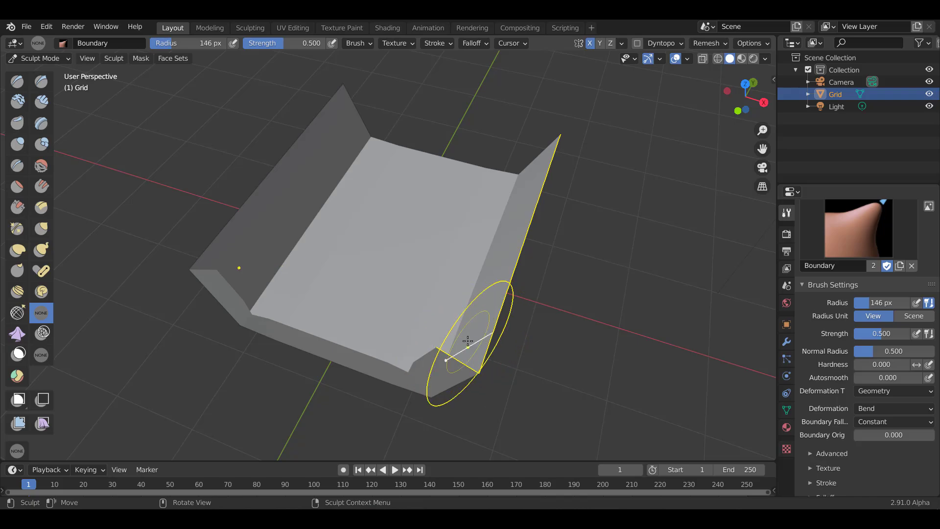
- Undo the Boundary brush bends on the grid's side and front edges
key(ctrl+z)
key(ctrl+z)
key(ctrl+z)
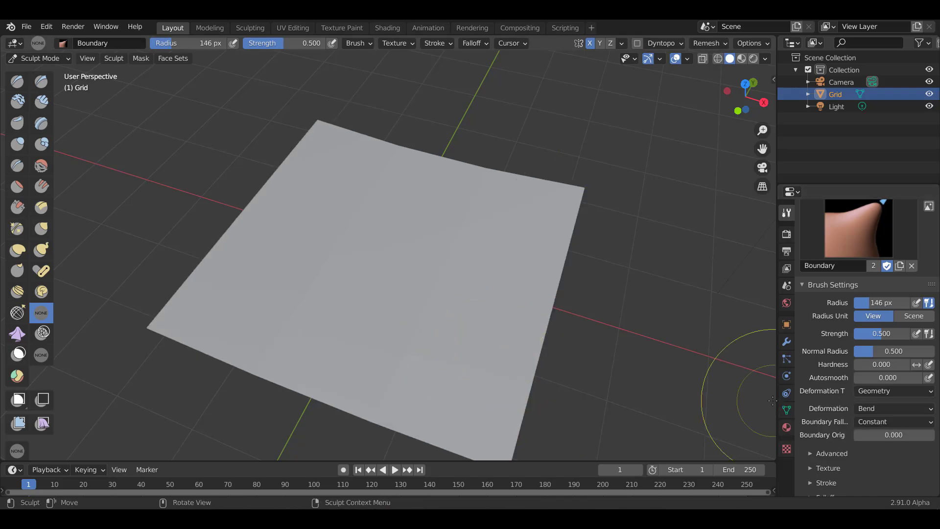
- Set the Boundary brush's deformation target to Cloth Simulation with a 216 px radius and bend the grid's side edge
drag(770, 401, 711, 401)
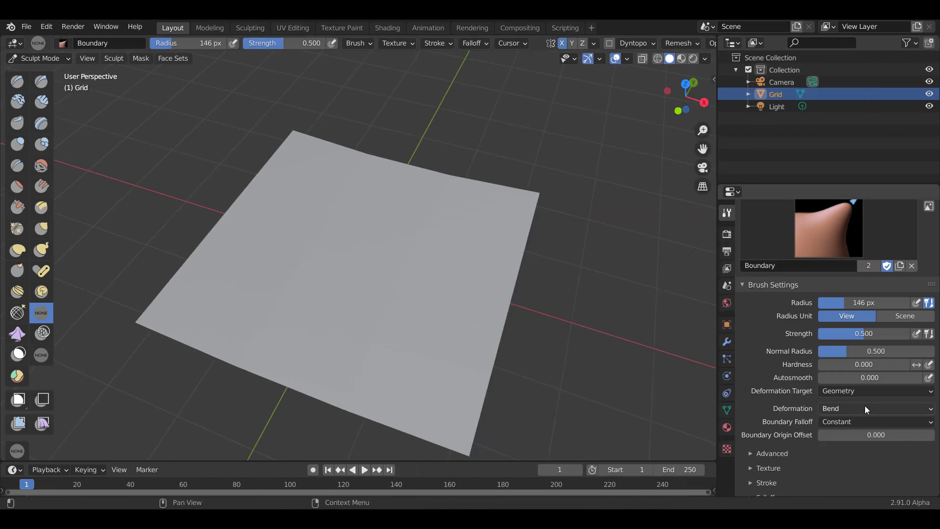
click(853, 391)
click(862, 418)
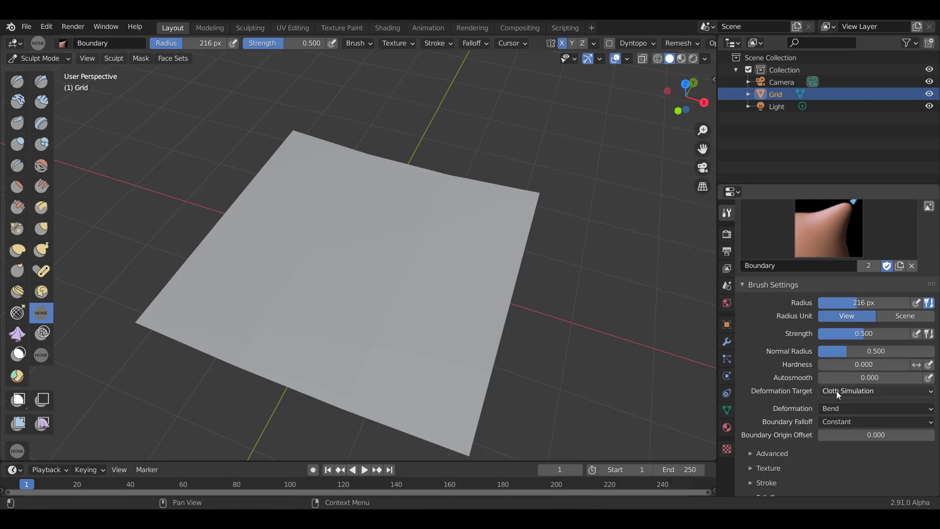
mouse_move(489, 309)
mouse_down()
mouse_move(376, 281)
mouse_move(388, 279)
mouse_move(367, 257)
mouse_move(462, 294)
mouse_move(445, 296)
mouse_move(539, 157)
mouse_move(499, 317)
mouse_move(519, 323)
mouse_up()
- Change the Boundary brush deformation to Twist and try twisting the grid's side edge
click(850, 408)
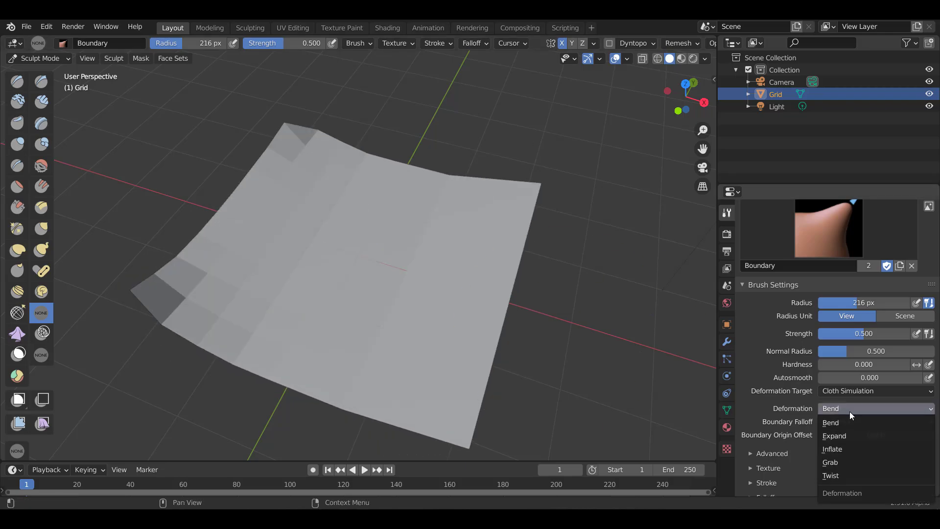
click(843, 474)
mouse_move(474, 311)
mouse_down()
mouse_move(367, 289)
mouse_move(414, 288)
mouse_move(361, 279)
mouse_move(465, 296)
mouse_move(510, 373)
mouse_up()
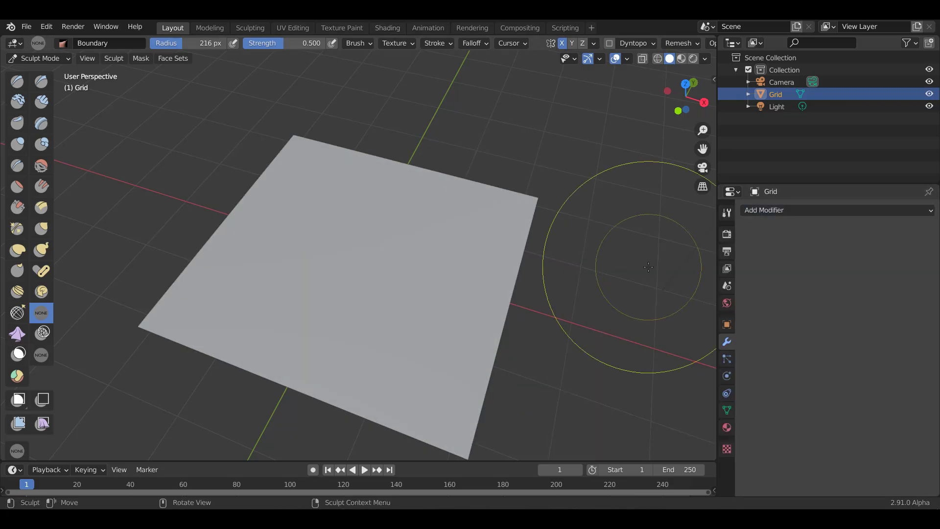
- Add a Multiresolution modifier to the grid and subdivide it to level 3
click(763, 210)
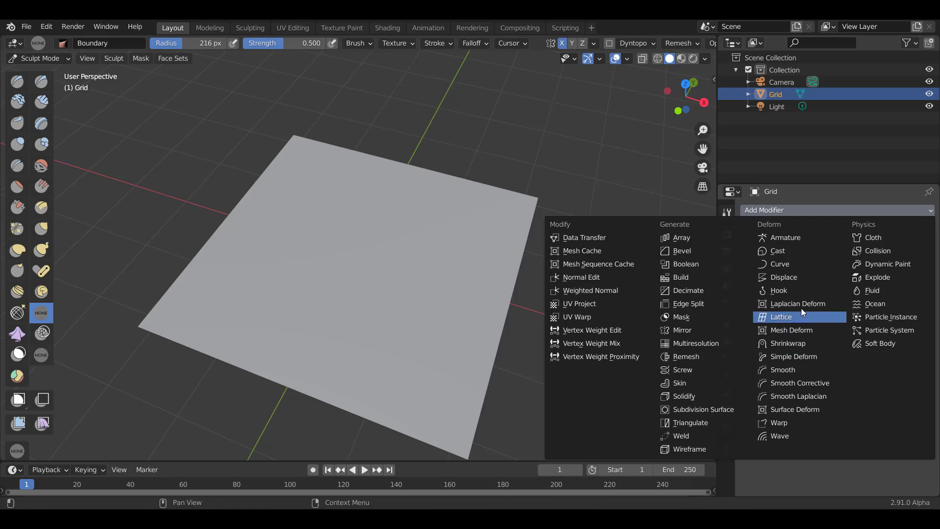
click(720, 344)
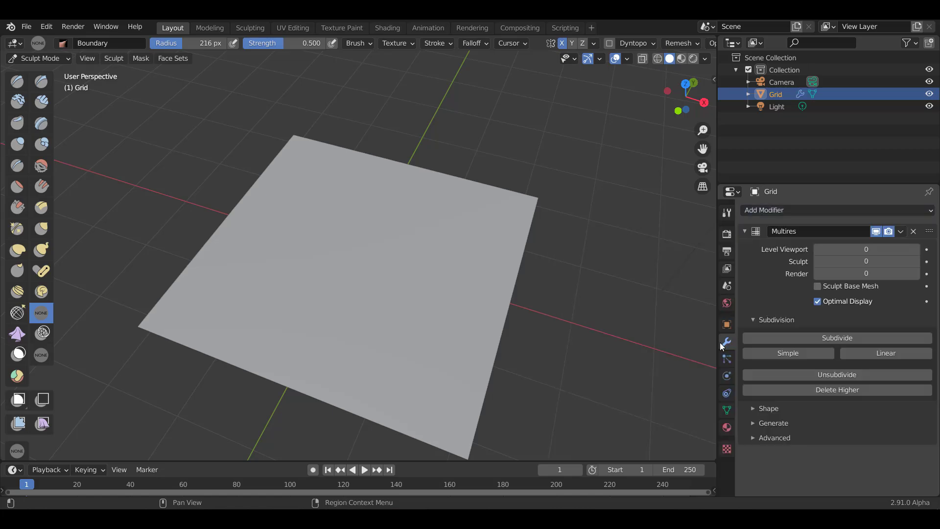
click(824, 339)
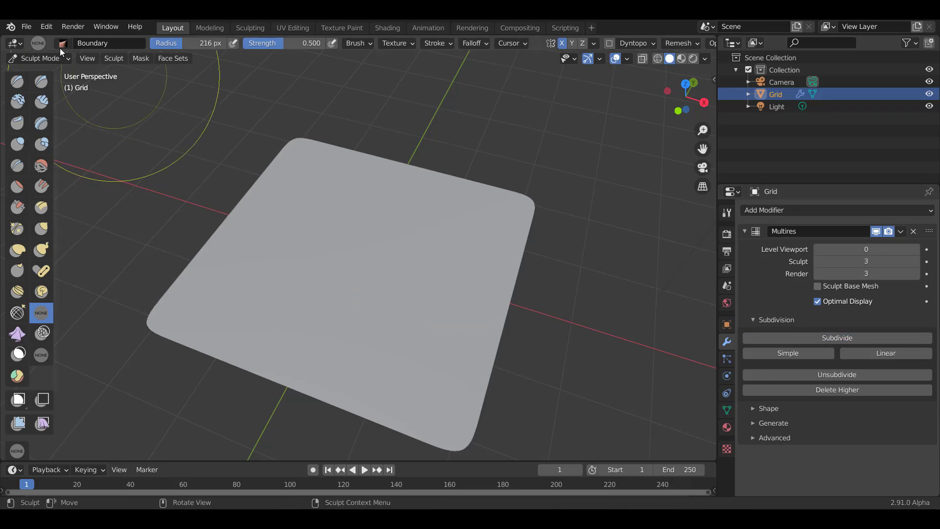
- Shade the grid smooth in Object Mode and return it to Sculpt Mode
click(44, 61)
click(51, 71)
right_click(473, 125)
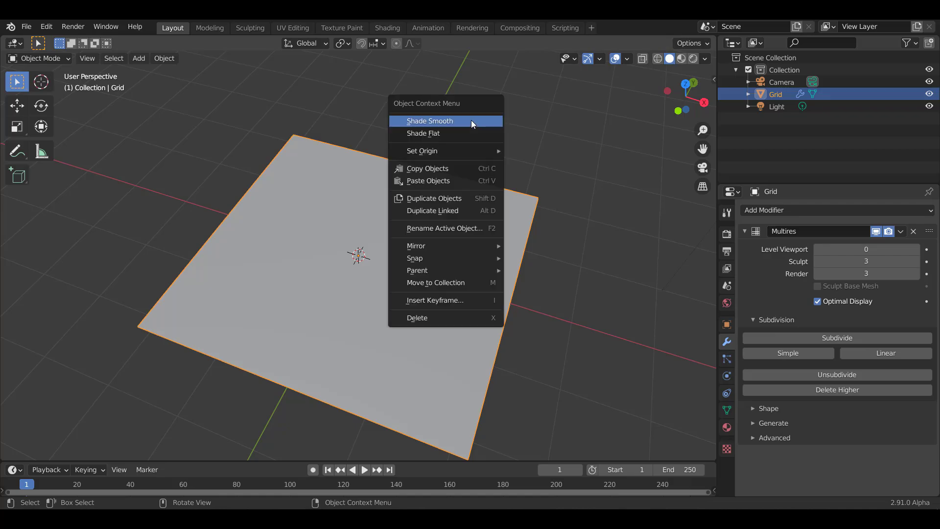
click(471, 122)
click(47, 59)
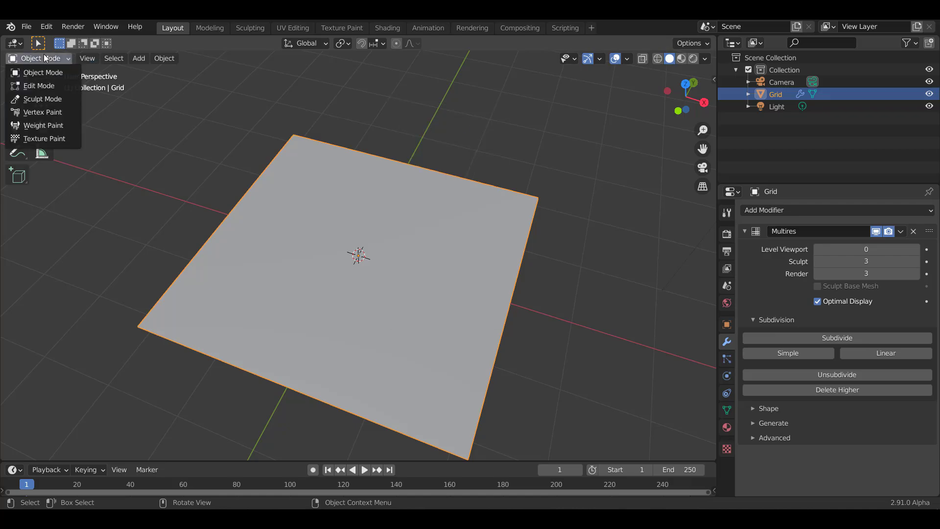
click(47, 100)
- Set the Boundary brush deformation to Bend and bend the side edge of the subdivided grid
mouse_move(399, 298)
mouse_down()
mouse_move(480, 325)
mouse_move(491, 319)
mouse_move(434, 296)
mouse_move(486, 319)
mouse_move(470, 294)
mouse_move(460, 303)
mouse_move(486, 309)
mouse_move(468, 298)
mouse_up()
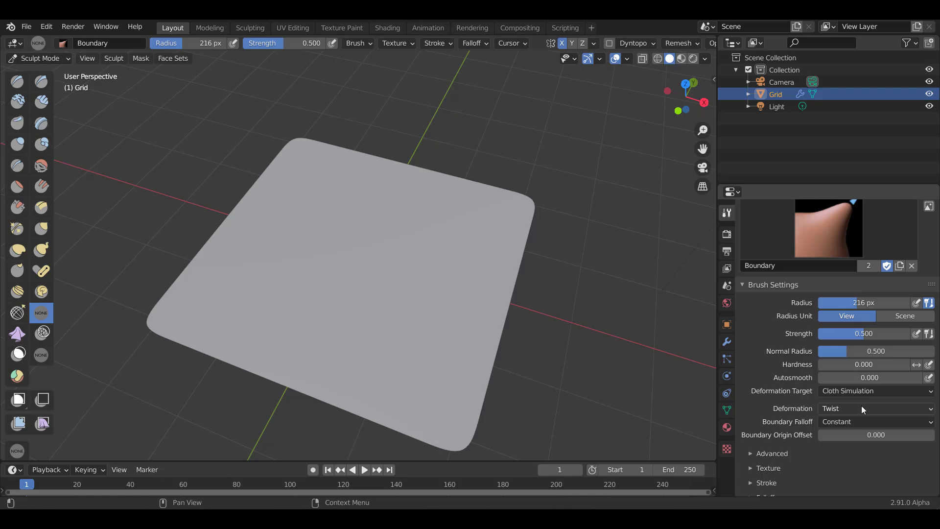
click(858, 409)
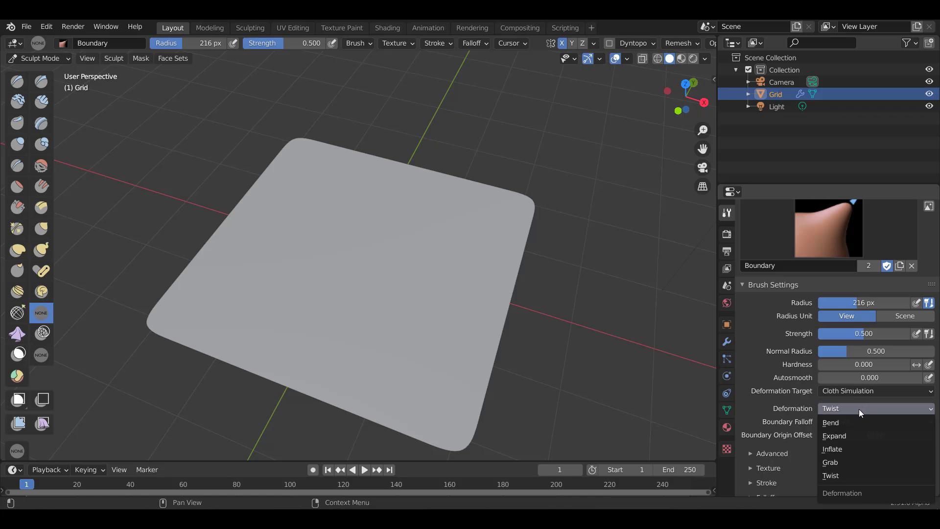
click(841, 422)
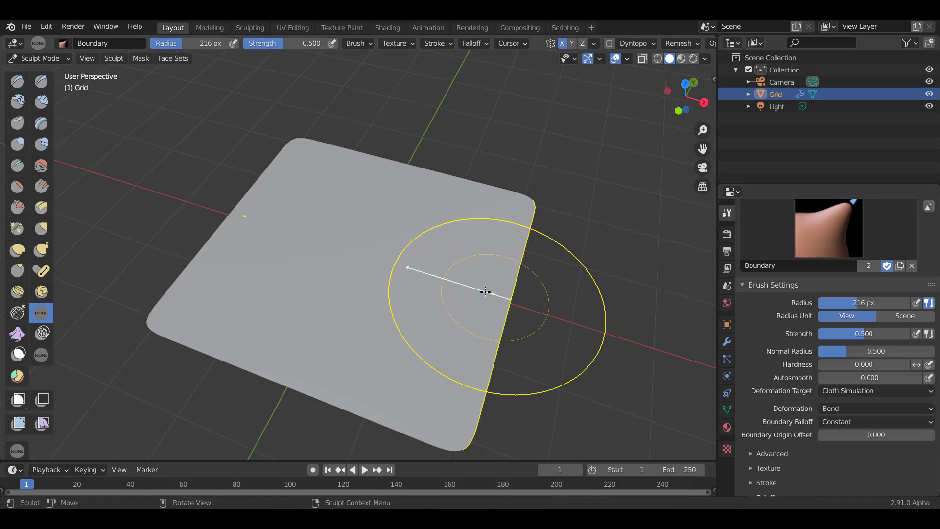
mouse_move(486, 291)
mouse_down()
mouse_move(418, 277)
mouse_move(533, 294)
mouse_move(449, 279)
mouse_move(497, 279)
mouse_up()
mouse_move(497, 279)
middle_down()
mouse_move(449, 304)
mouse_move(504, 286)
mouse_move(465, 277)
middle_up()
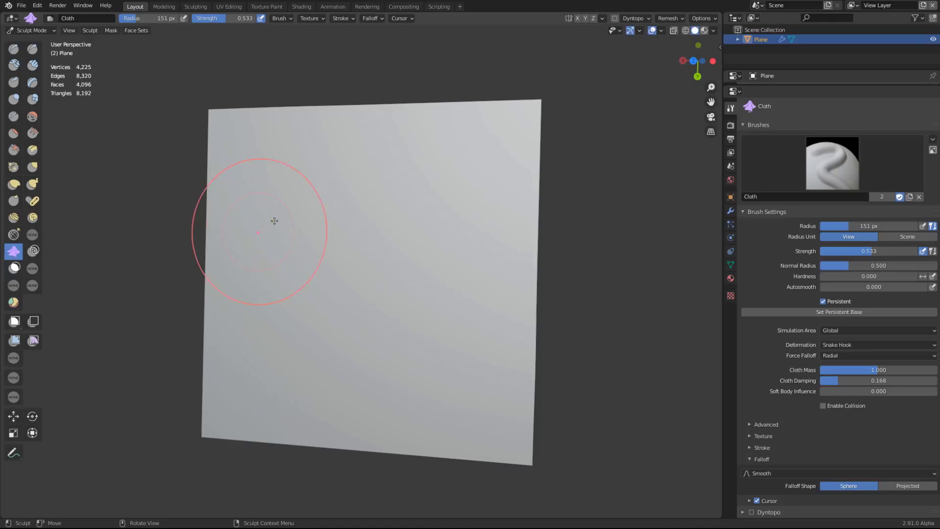
- Pull the plane into cloth folds with the Cloth brush, using Snake Hook deformation and a 151 px radius
mouse_move(281, 212)
mouse_down()
mouse_move(297, 398)
mouse_move(282, 215)
mouse_move(290, 232)
mouse_move(281, 374)
mouse_move(280, 253)
mouse_move(293, 338)
mouse_move(294, 281)
mouse_move(275, 233)
mouse_move(295, 239)
mouse_move(275, 303)
mouse_move(274, 373)
mouse_move(333, 391)
mouse_move(265, 333)
mouse_up()
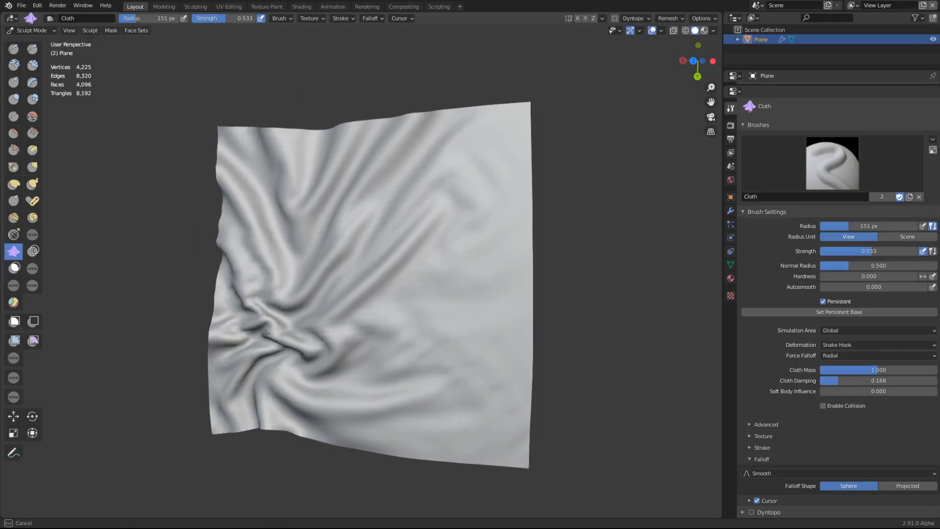
drag(251, 388, 254, 386)
drag(430, 200, 417, 398)
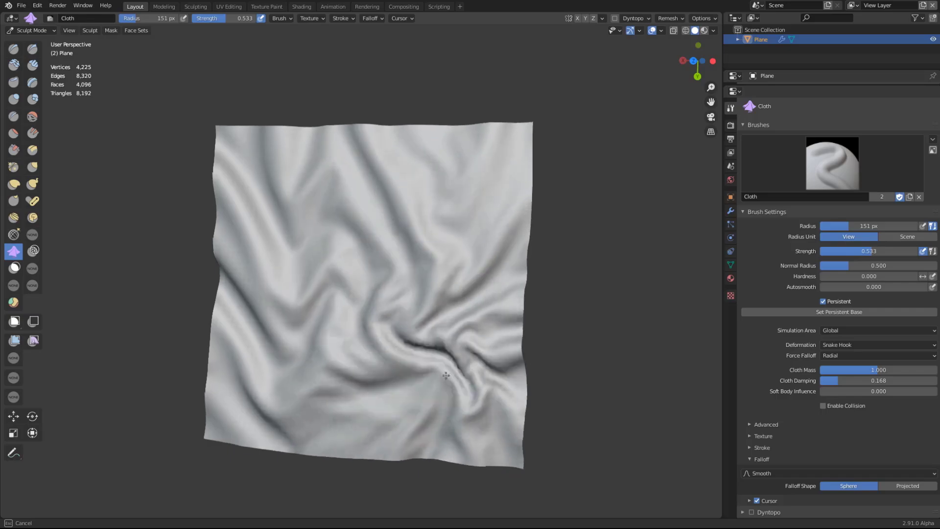
mouse_move(443, 376)
mouse_down()
mouse_move(441, 308)
mouse_move(408, 315)
mouse_move(319, 239)
mouse_move(208, 88)
mouse_move(285, 210)
mouse_move(230, 62)
mouse_move(275, 201)
mouse_move(277, 111)
mouse_move(434, 215)
mouse_move(527, 156)
mouse_move(463, 212)
mouse_move(554, 150)
mouse_up()
mouse_move(336, 126)
mouse_down()
mouse_move(239, 139)
mouse_move(254, 161)
mouse_up()
mouse_move(325, 308)
mouse_down()
mouse_move(457, 451)
mouse_move(514, 472)
mouse_move(553, 470)
mouse_up()
drag(481, 418, 393, 341)
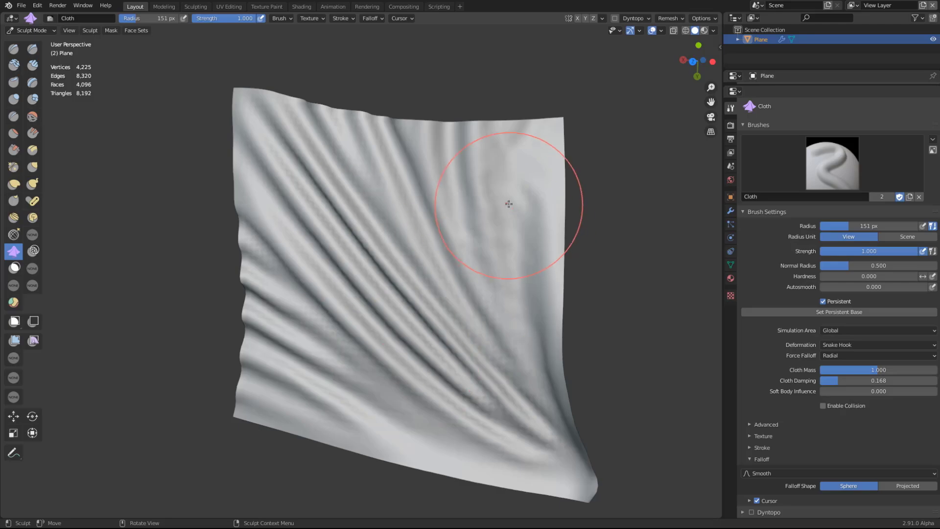
mouse_move(509, 204)
mouse_down()
mouse_move(563, 162)
mouse_move(612, 103)
mouse_up()
mouse_move(304, 365)
mouse_down()
mouse_move(251, 336)
mouse_move(142, 396)
mouse_move(206, 392)
mouse_move(253, 412)
mouse_move(185, 376)
mouse_move(283, 252)
mouse_move(274, 210)
mouse_move(318, 235)
mouse_move(279, 196)
mouse_move(388, 409)
mouse_move(430, 374)
mouse_move(264, 344)
mouse_move(419, 346)
mouse_move(451, 378)
mouse_move(388, 315)
mouse_up()
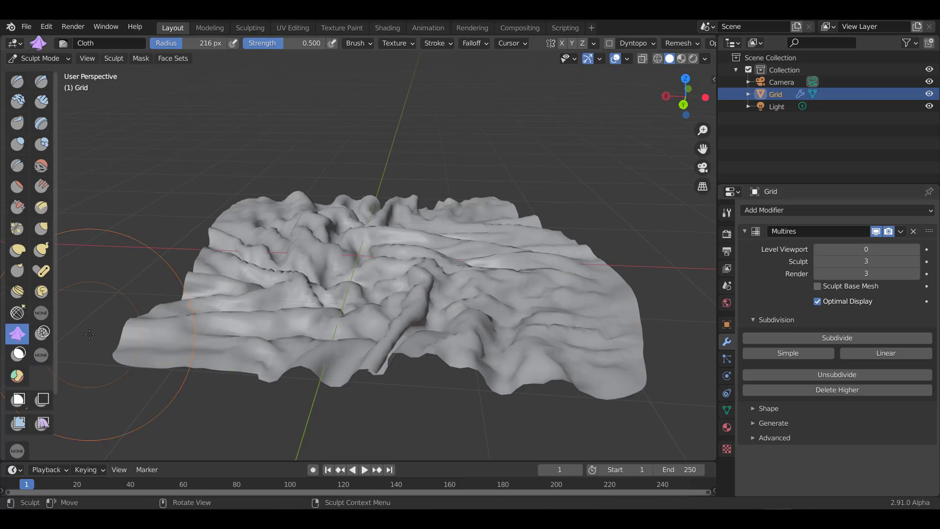
- Brush over the front folds of the grid with the Multires Displacement Eraser at strength 1.000
click(41, 355)
mouse_move(406, 287)
mouse_down()
mouse_move(362, 270)
mouse_move(346, 387)
mouse_up()
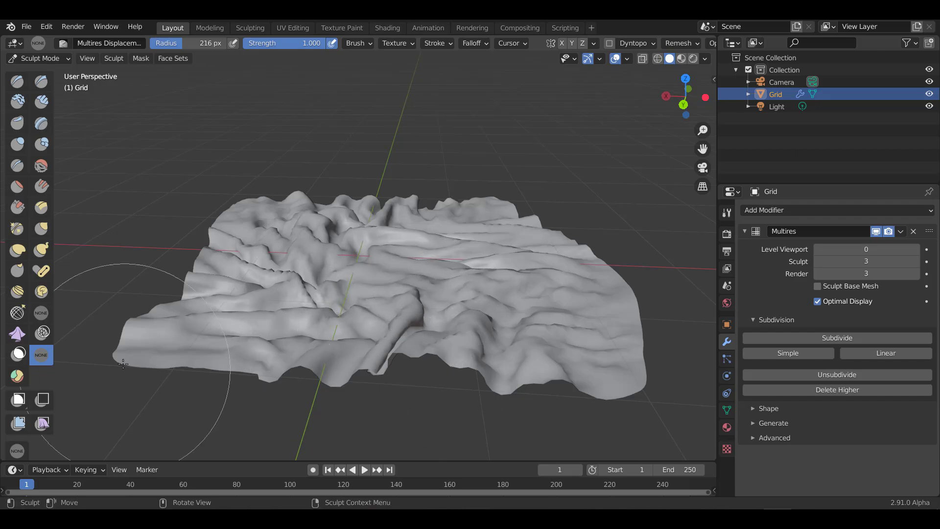
- Sharpen the folds across the whole grid with the Mesh Filter set to Enhance Details
click(18, 424)
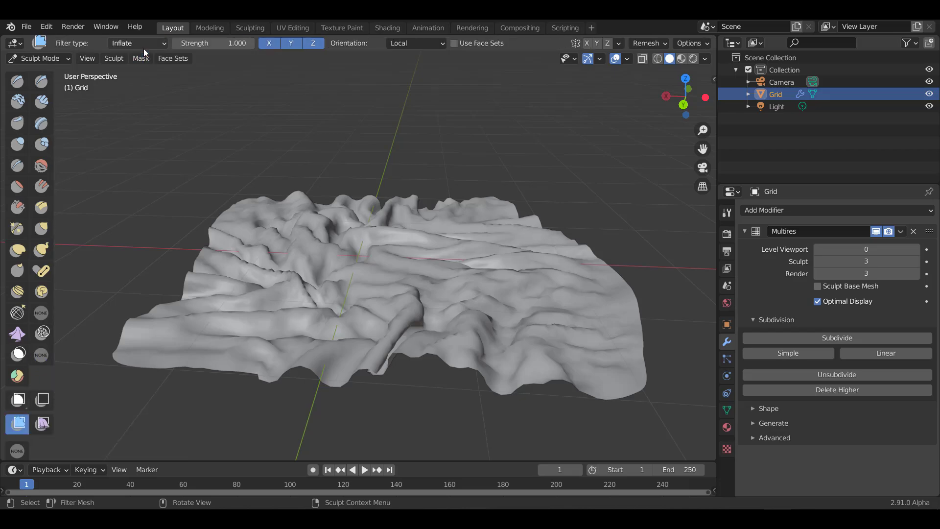
click(143, 47)
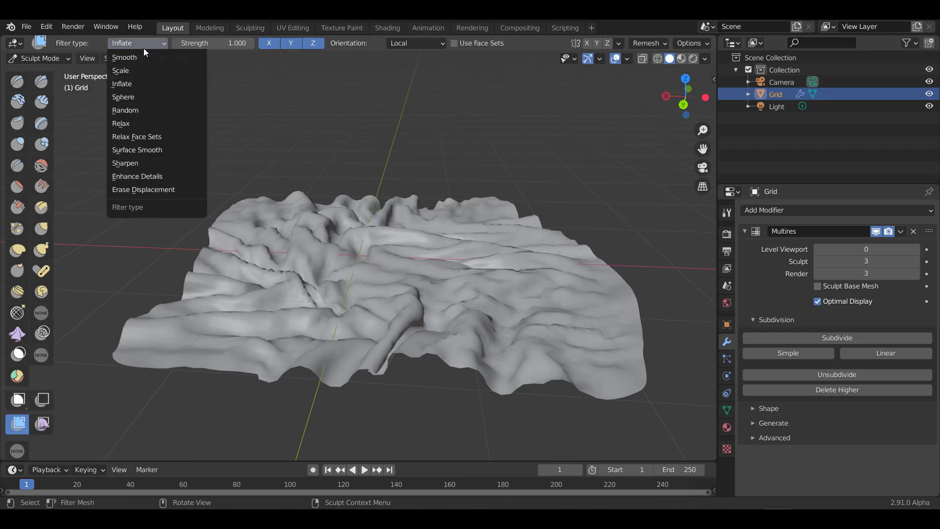
click(154, 178)
middle_drag(363, 187, 364, 277)
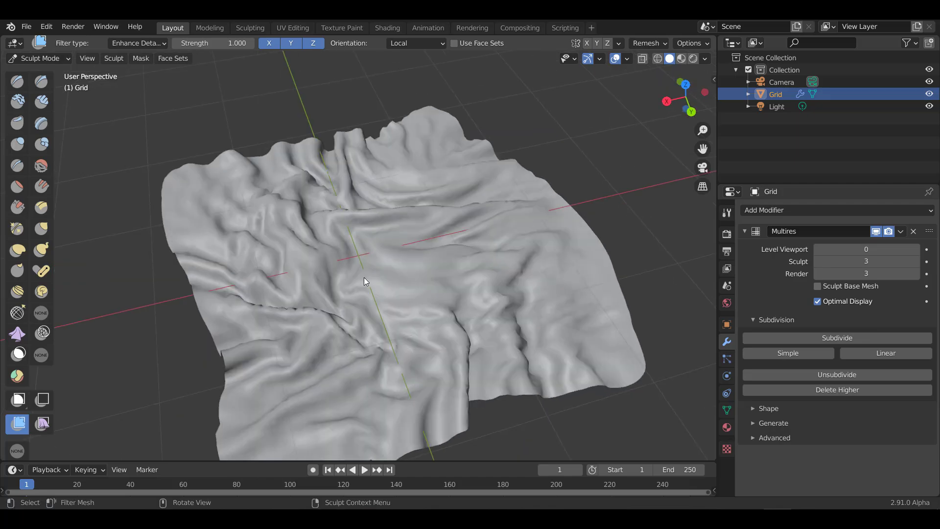
drag(350, 268, 637, 343)
middle_drag(636, 342, 355, 315)
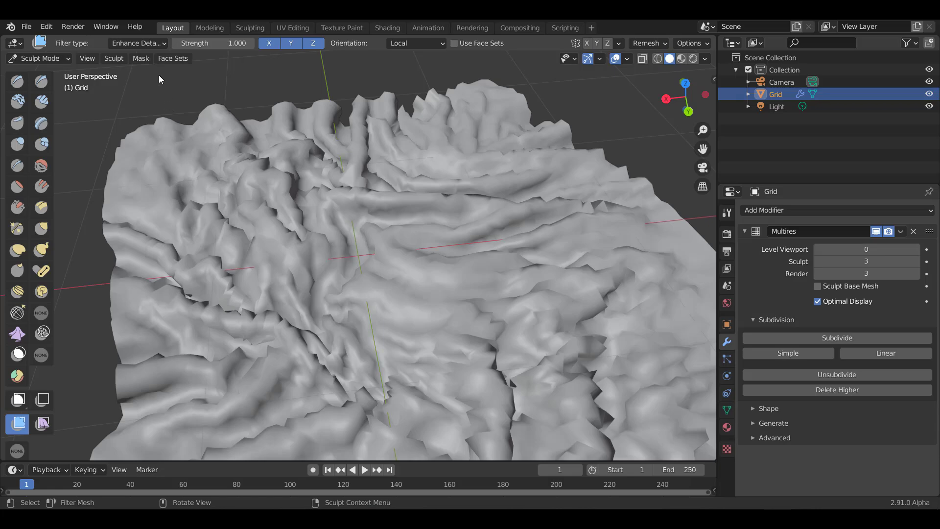
- Try the Erase Displacement mesh filter on the grid
click(140, 45)
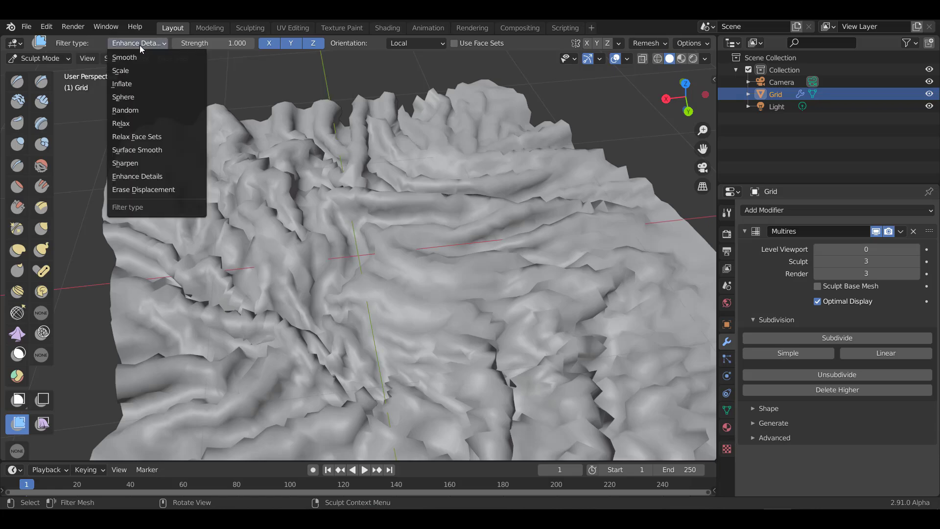
click(140, 192)
mouse_move(413, 295)
mouse_down()
mouse_move(549, 329)
mouse_move(451, 301)
mouse_move(320, 290)
mouse_move(569, 343)
mouse_move(321, 322)
mouse_move(359, 332)
mouse_move(575, 325)
mouse_move(280, 304)
mouse_move(609, 314)
mouse_move(296, 301)
mouse_move(527, 315)
mouse_move(316, 301)
mouse_move(473, 299)
mouse_move(327, 300)
mouse_up()
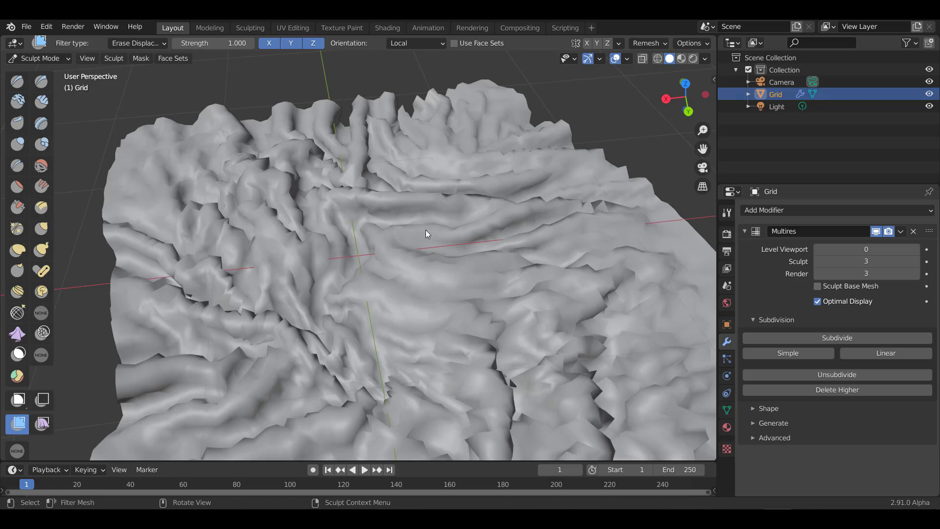
- Bulge the grid with the Mesh Filter set to Sphere at strength 1.000
click(133, 45)
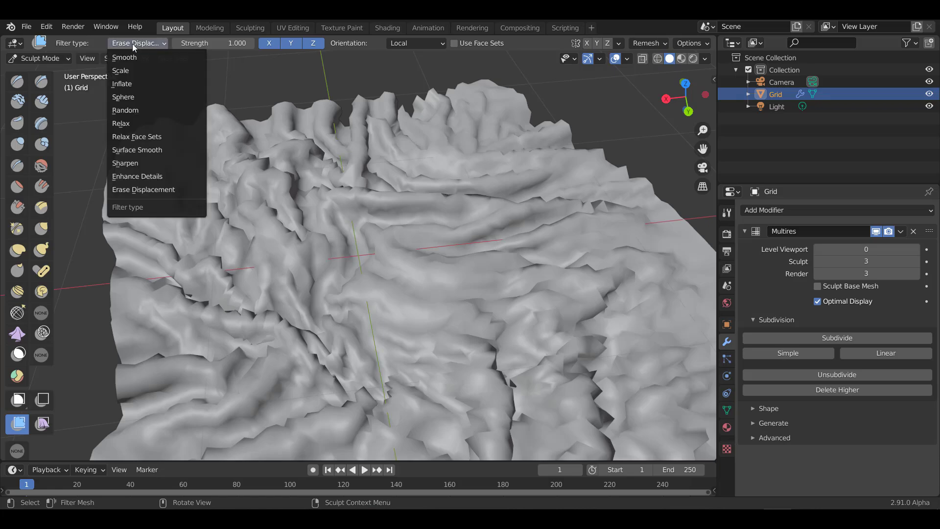
click(140, 96)
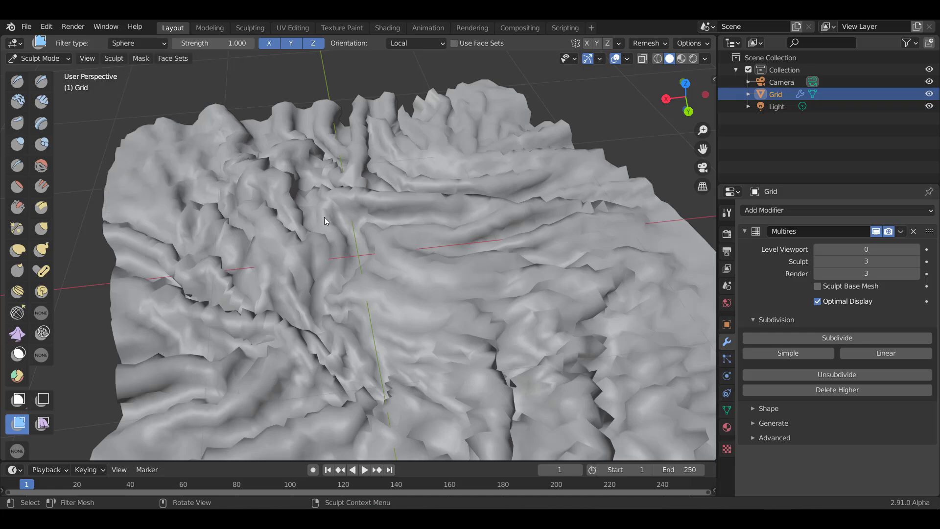
drag(399, 236, 387, 260)
drag(526, 322, 420, 327)
middle_drag(420, 327, 402, 308)
drag(402, 312, 430, 339)
middle_drag(430, 338, 256, 373)
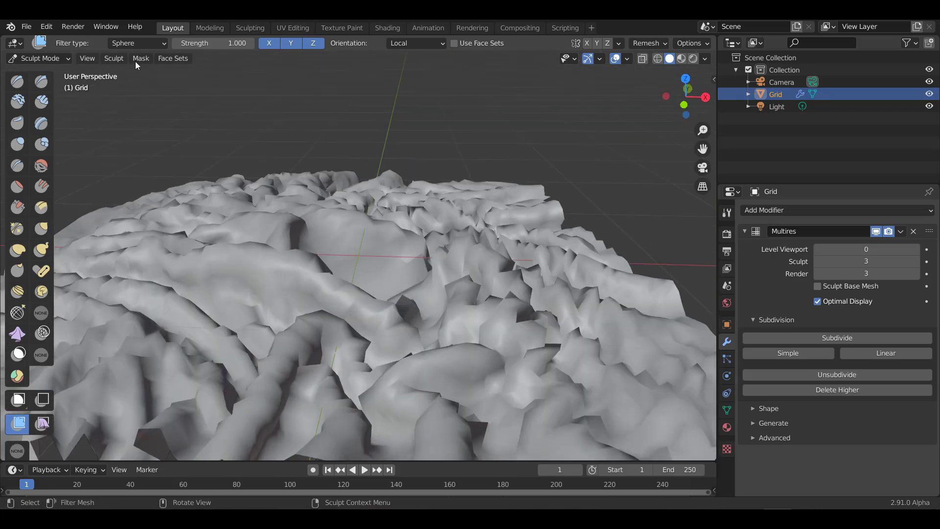
- Smooth the folds across the whole grid with the Mesh Filter set to Smooth
click(133, 43)
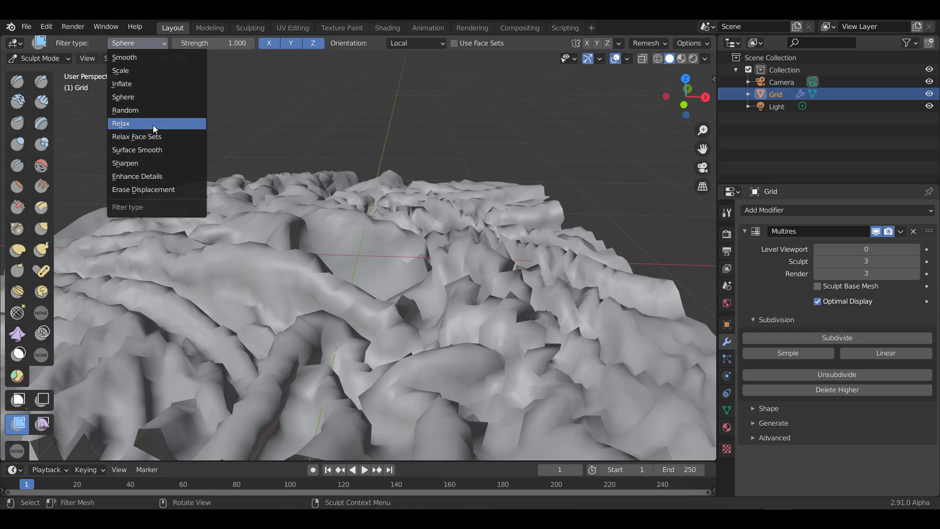
click(139, 57)
drag(208, 298, 727, 415)
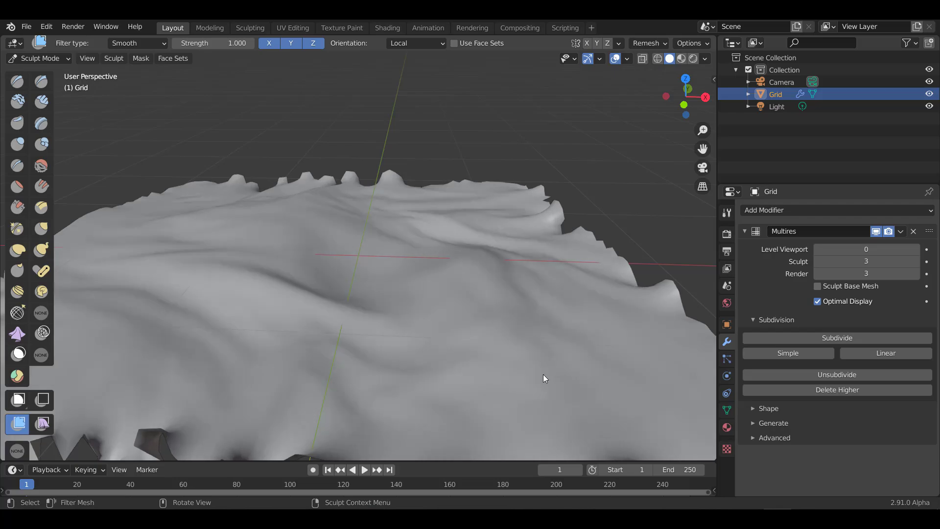
mouse_move(542, 374)
mouse_down()
mouse_move(501, 377)
mouse_move(544, 392)
mouse_up()
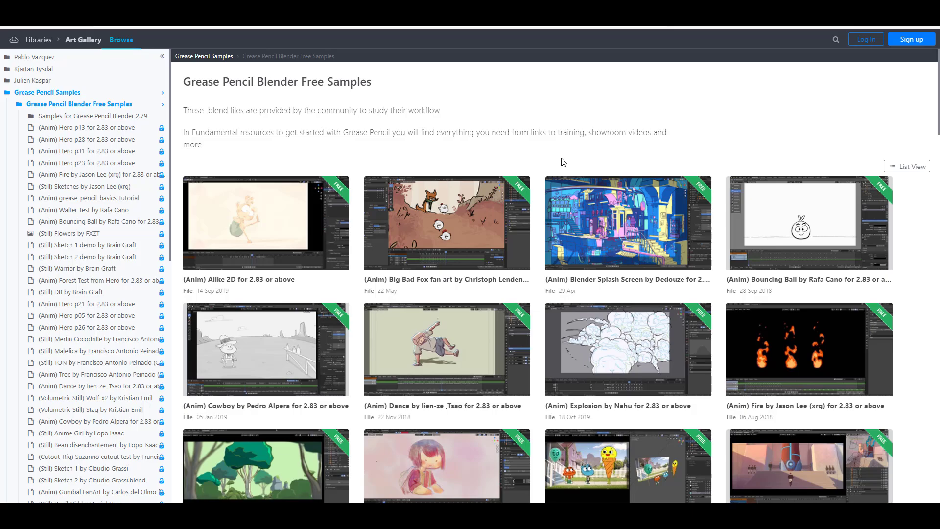
- Browse the Grease Pencil Blender Free Samples gallery and review the Mr. Bean still's page
scroll(563, 162, down, 5)
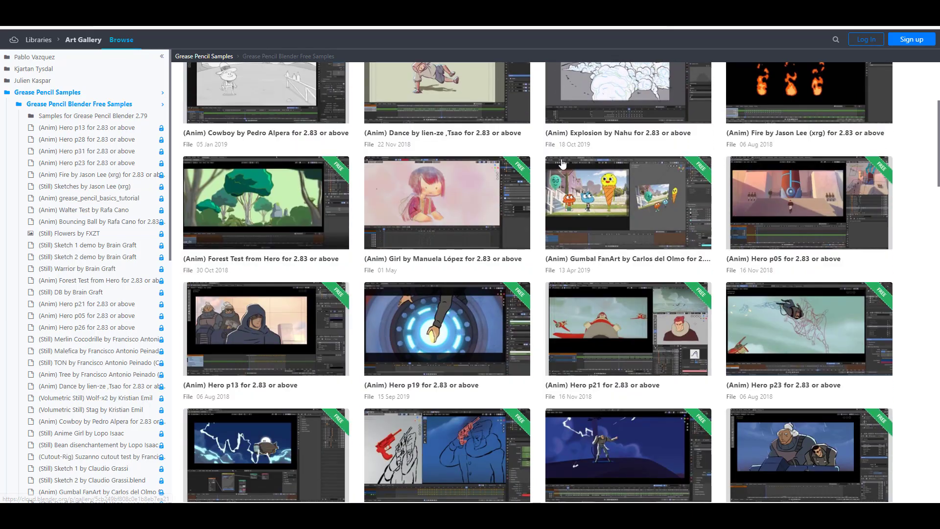
scroll(563, 162, down, 1)
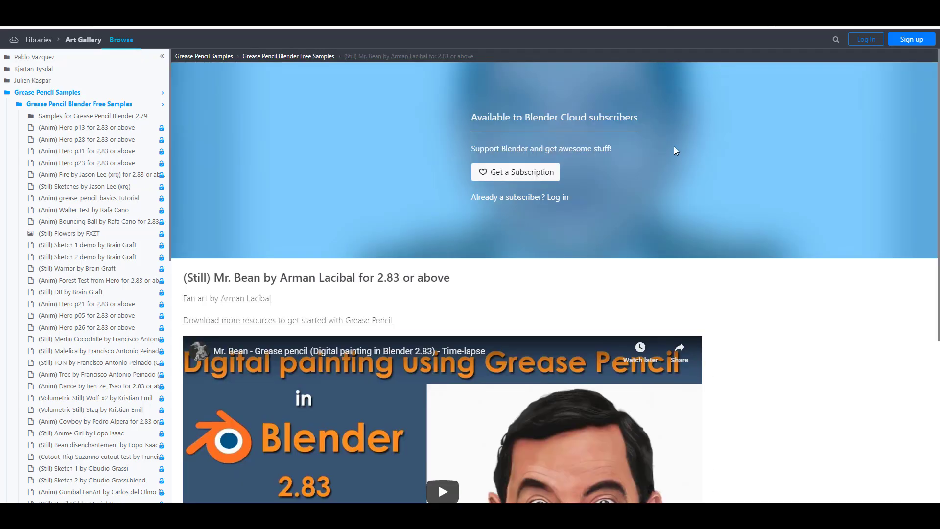
scroll(631, 166, down, 5)
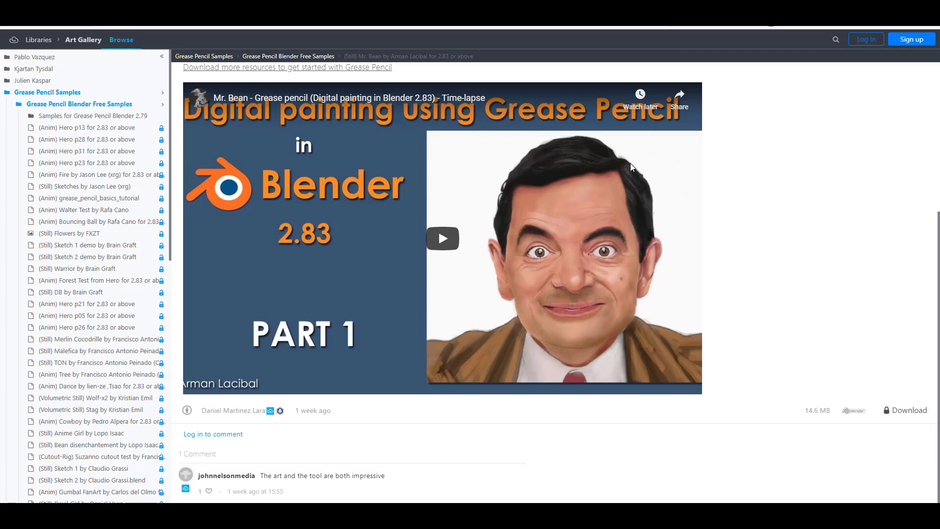
scroll(630, 163, up, 5)
scroll(630, 163, down, 5)
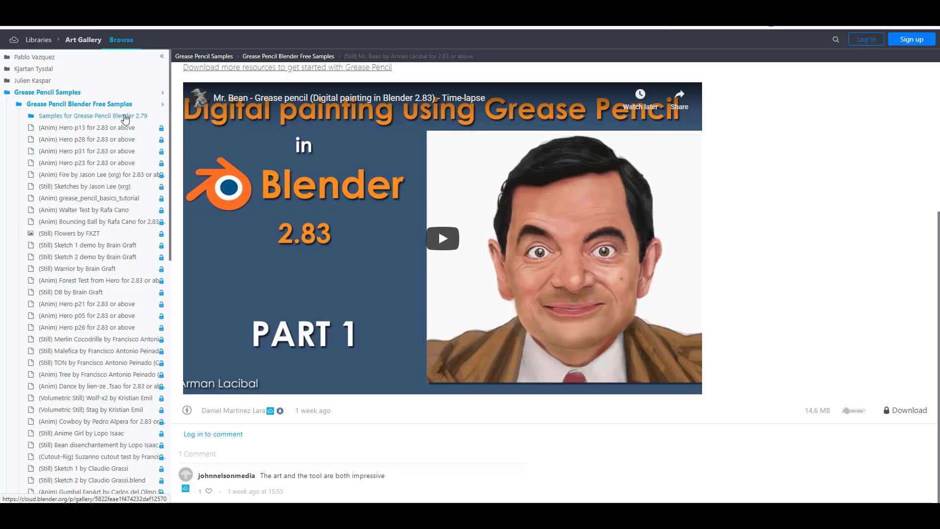
- Look through the sample file list, view the Samples for Grease Pencil Blender 2.79 folder, and return to Grease Pencil Blender Free Samples
scroll(112, 220, down, 15)
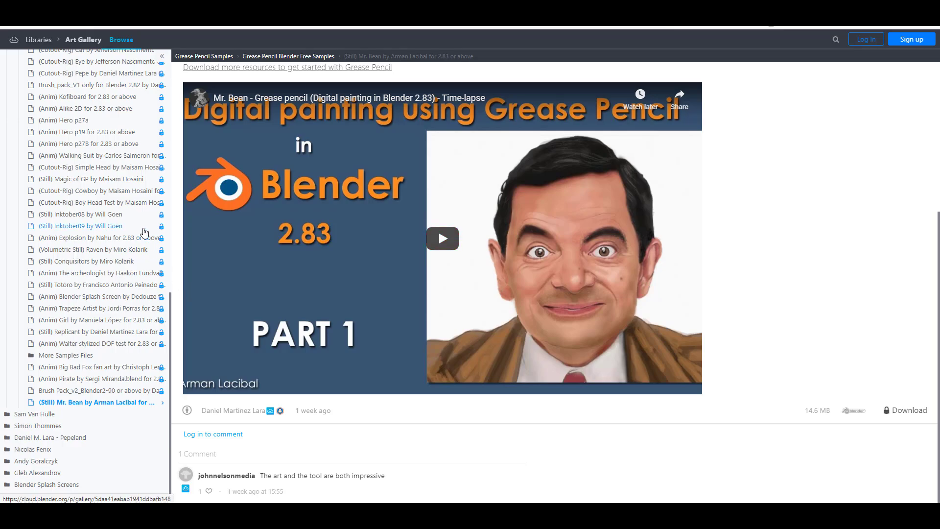
scroll(117, 307, up, 15)
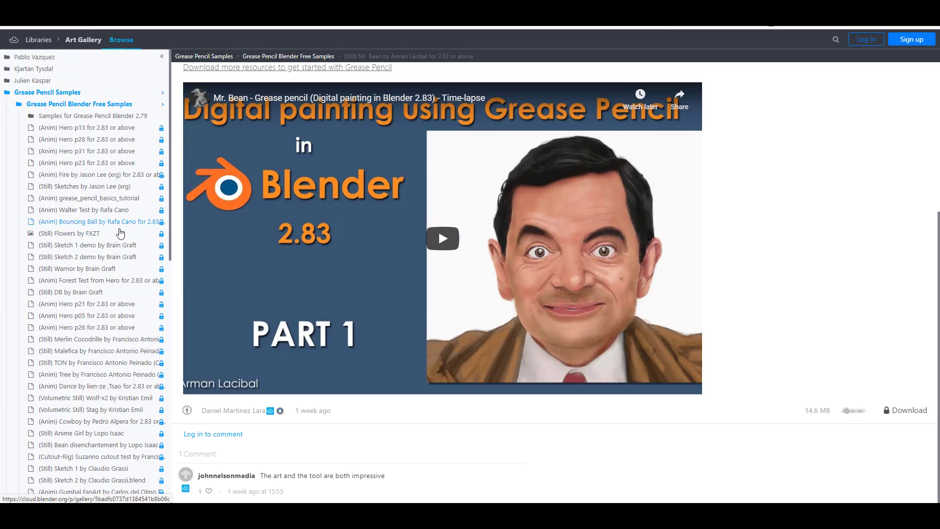
click(106, 120)
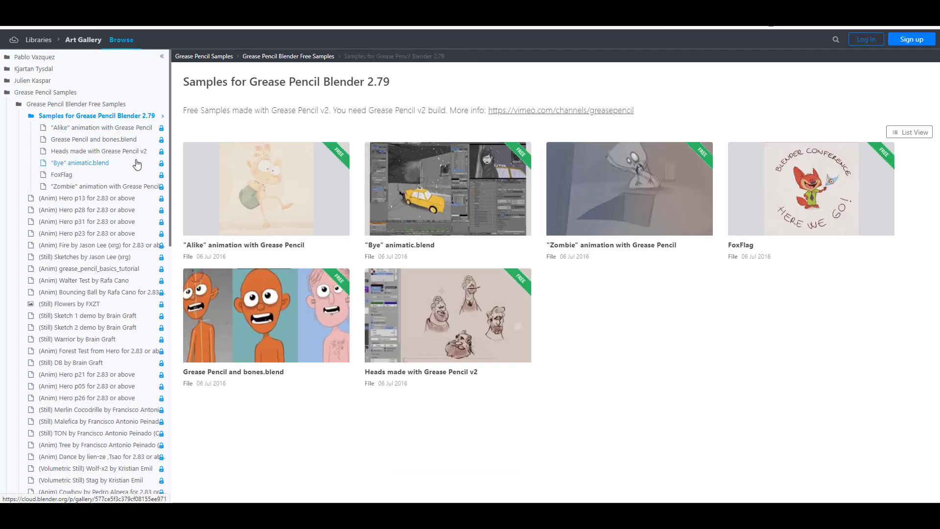
click(81, 105)
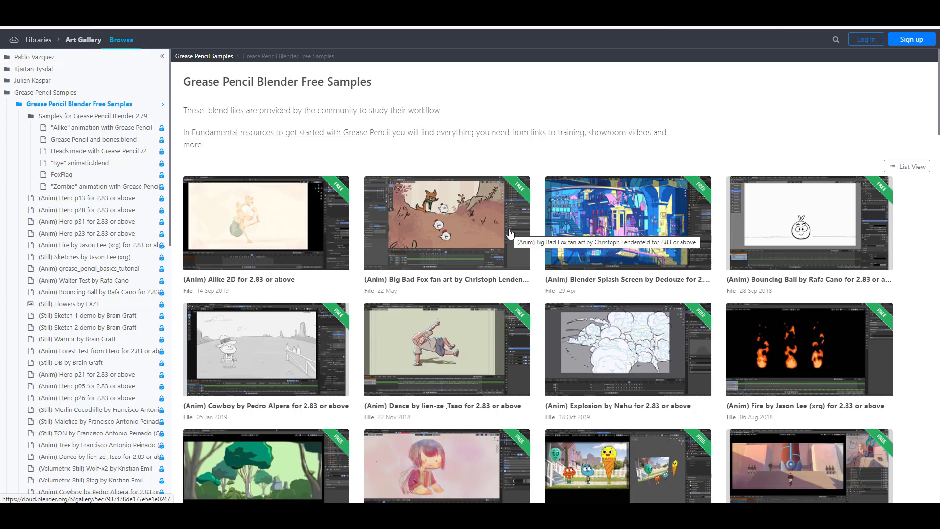
key(F5)
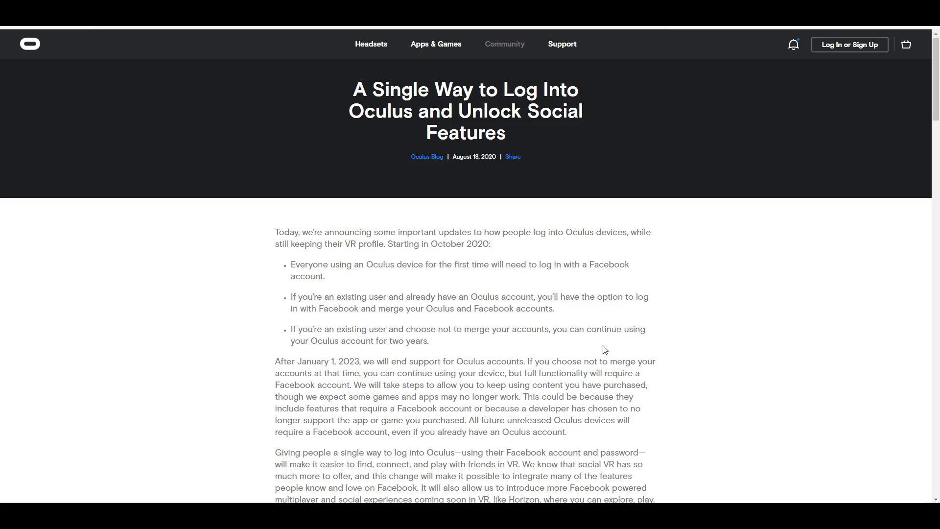
- Read the Oculus blog post about logging in with Facebook accounts, including its questions about account changes
scroll(609, 338, down, 3)
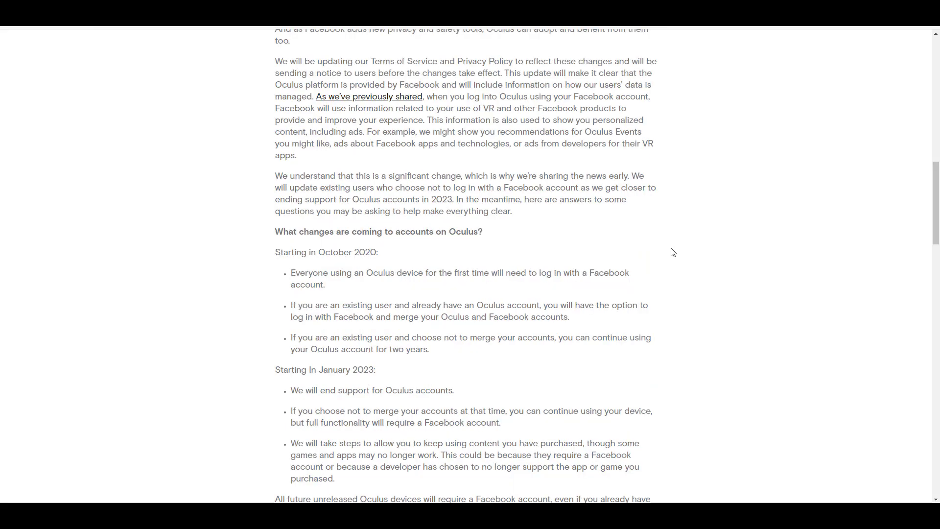
scroll(548, 393, down, 3)
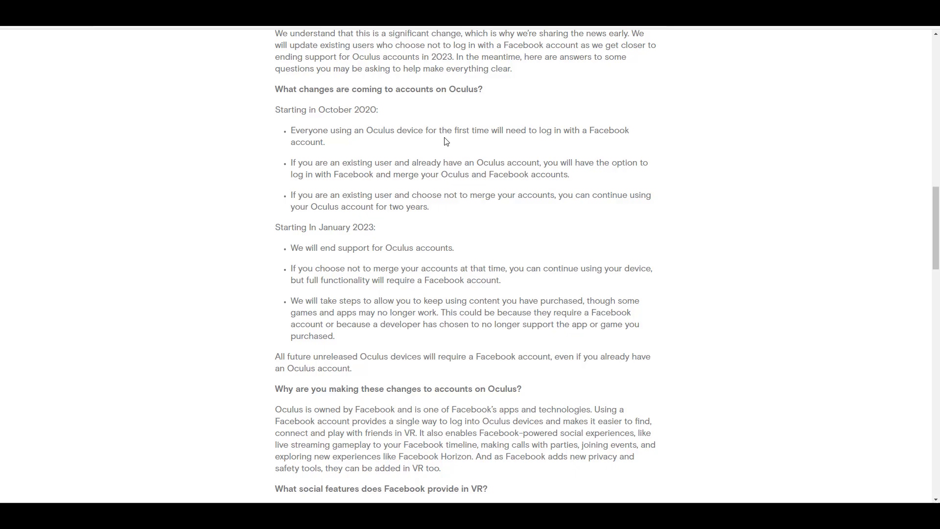
scroll(453, 233, down, 6)
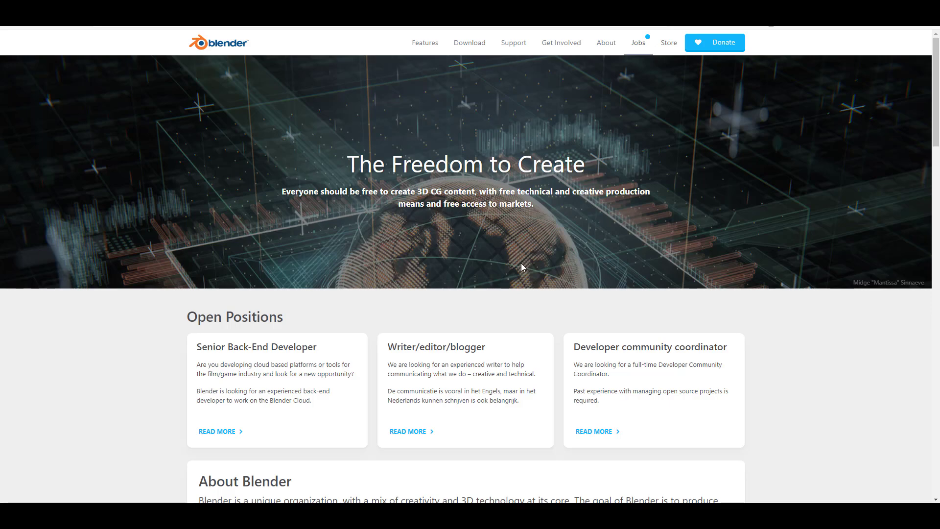
- Review the open positions and the About Blender and Life at Blender sections on Blender's jobs page
scroll(540, 294, down, 5)
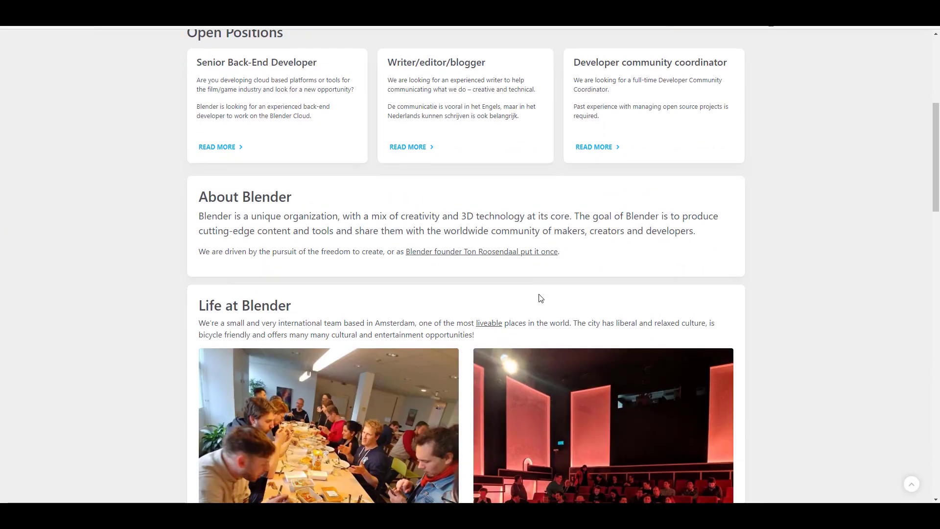
scroll(539, 298, down, 5)
scroll(538, 298, up, 10)
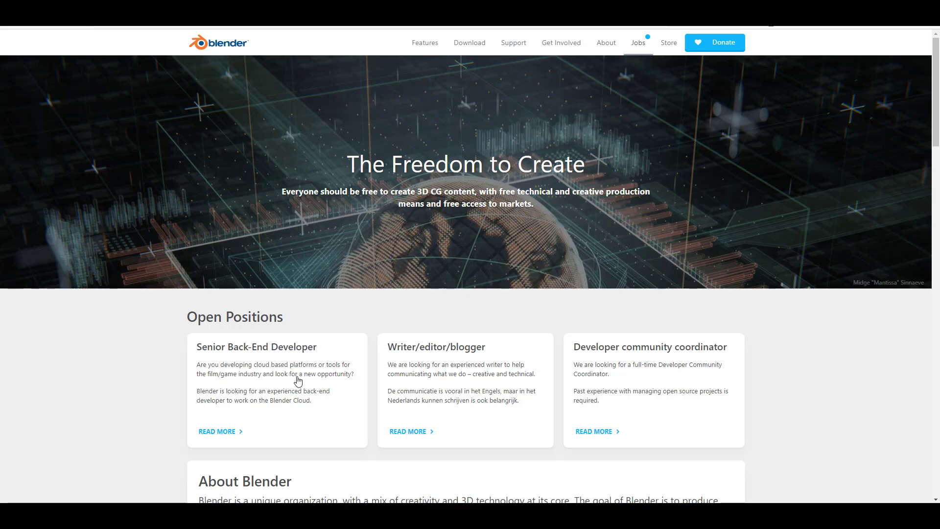
scroll(691, 362, down, 5)
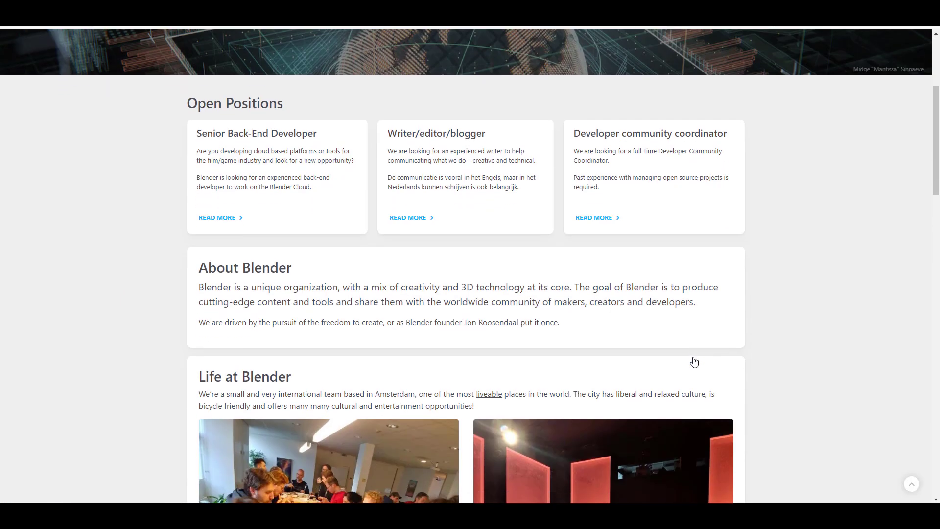
scroll(692, 361, up, 5)
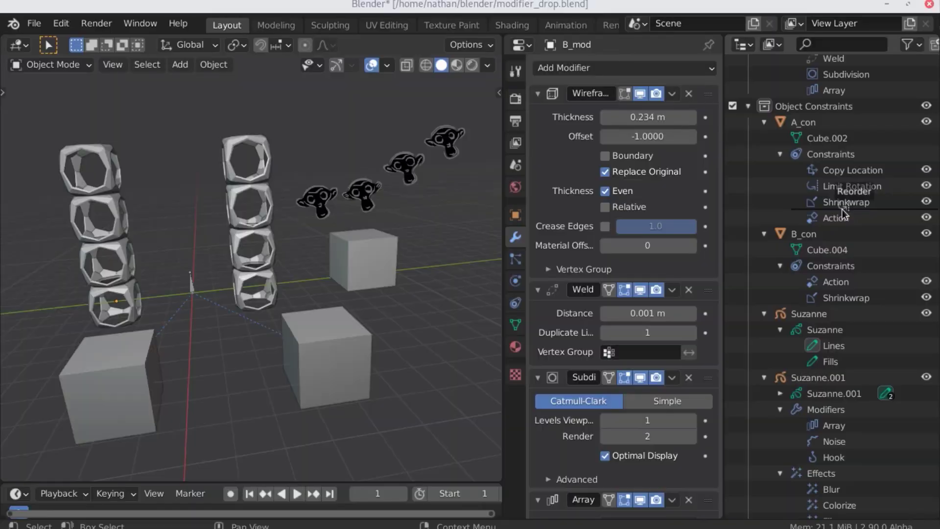
- Reorder A_con's constraints so Shrinkwrap sits above Limit Rotation, and move Suzanne.001's Glow effect up its effects list
drag(839, 194, 838, 196)
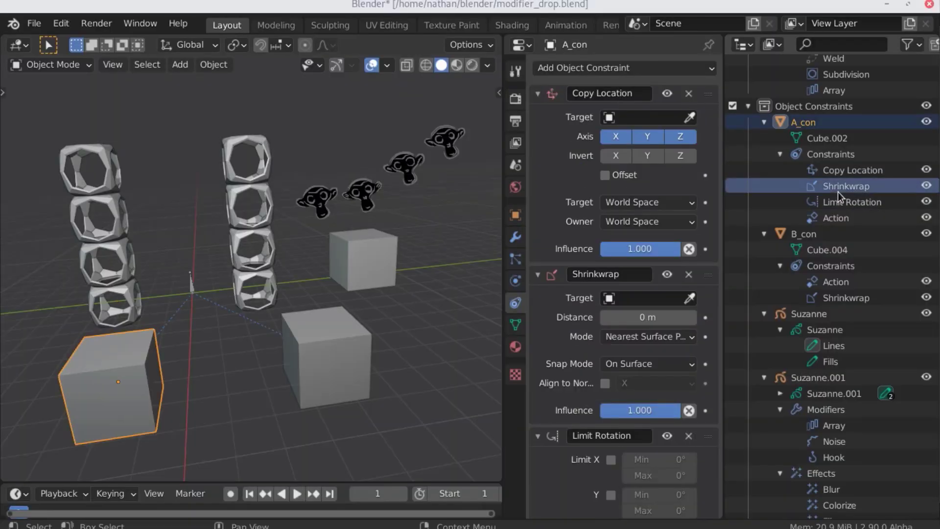
scroll(839, 254, down, 5)
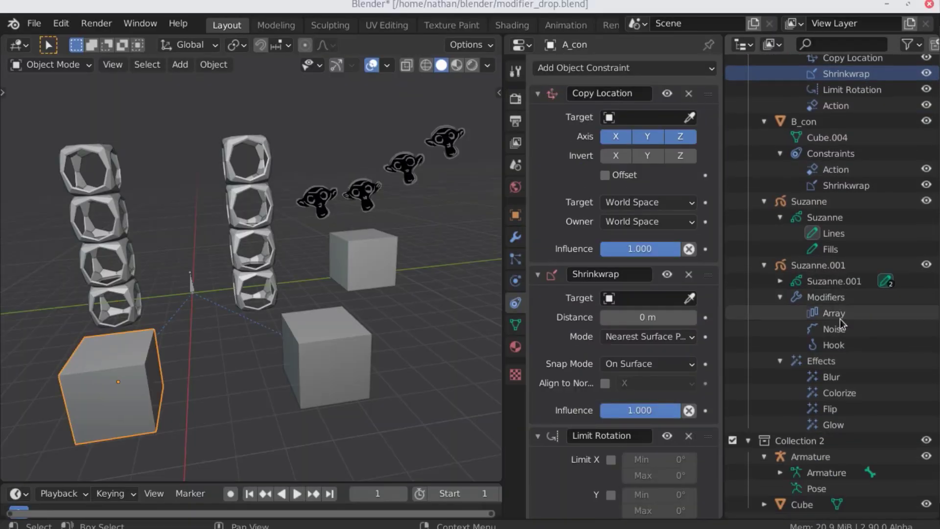
click(834, 424)
drag(835, 423, 837, 404)
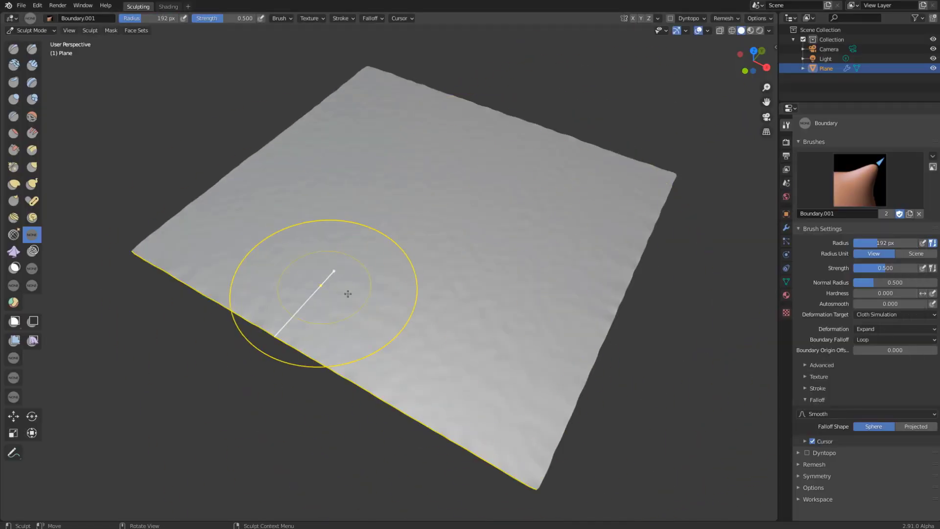
- Expand the plane's edges into wavy cloth folds with the Boundary brush, using Cloth Simulation and a 200 px radius
drag(581, 273, 497, 260)
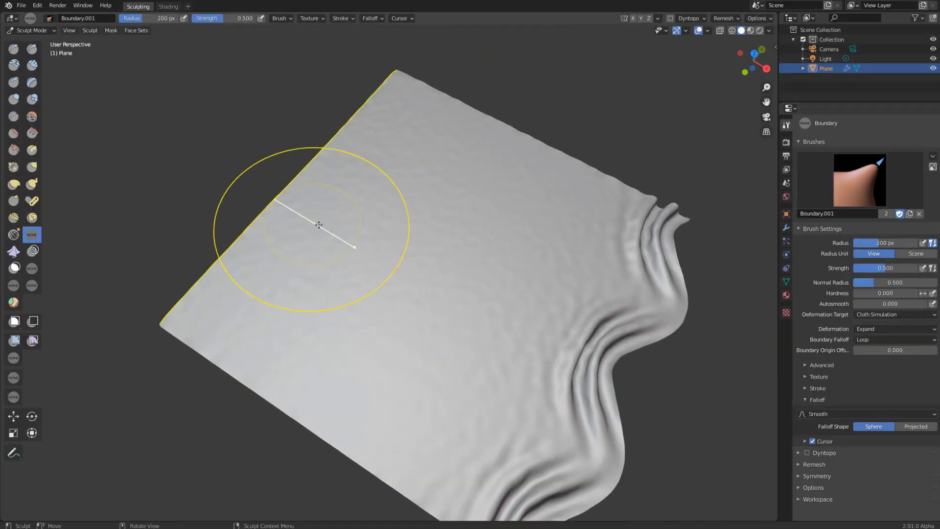
drag(315, 231, 365, 217)
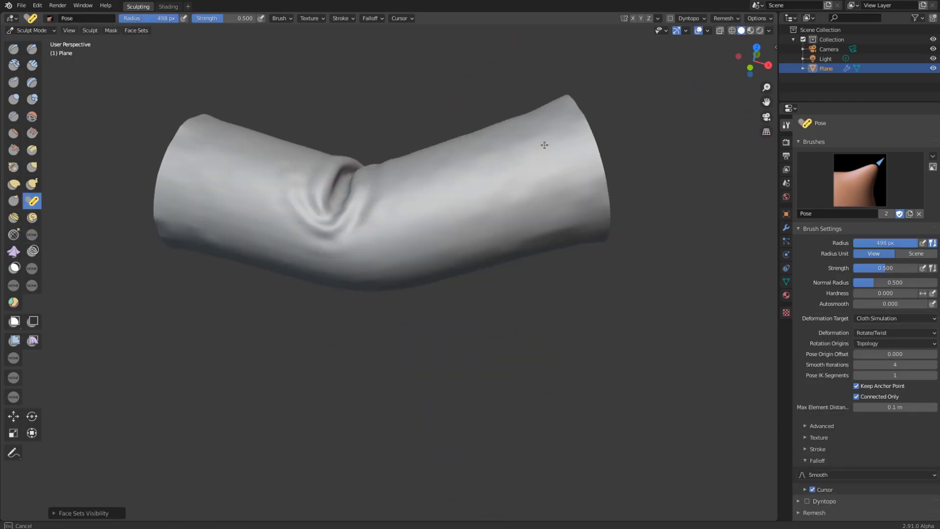
- Bend and twist the cloth tube with the Pose brush, using Cloth Simulation, Rotate/Twist deformation and radii of 498 and 437 px
drag(544, 145, 520, 109)
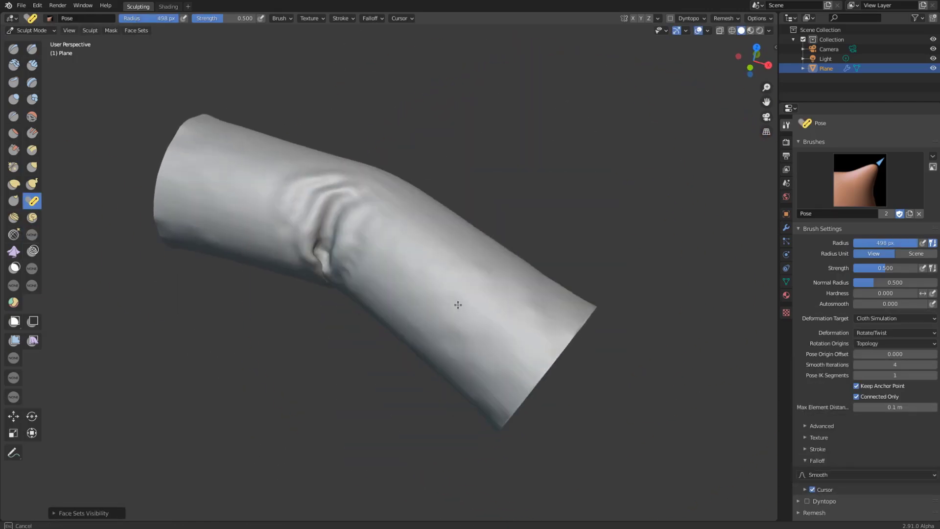
drag(457, 308, 535, 356)
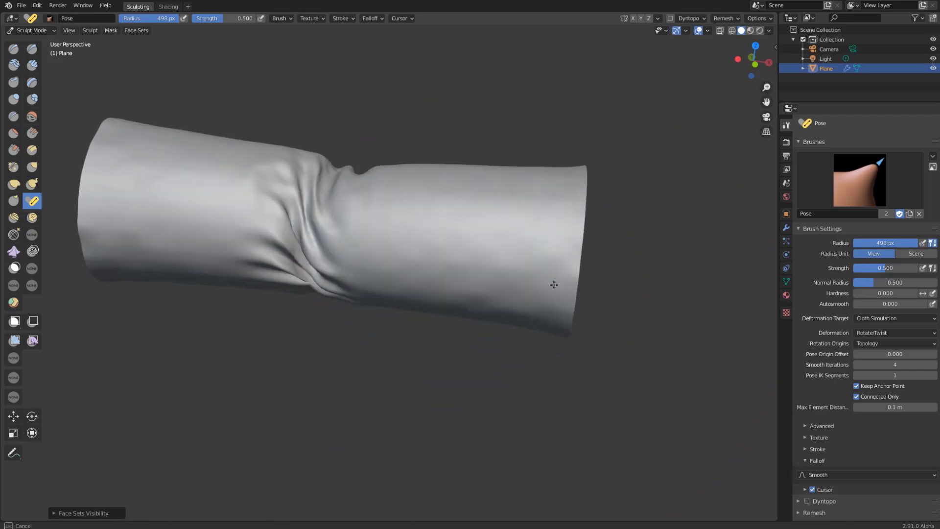
mouse_move(430, 281)
mouse_down()
mouse_move(523, 294)
mouse_move(452, 362)
mouse_up()
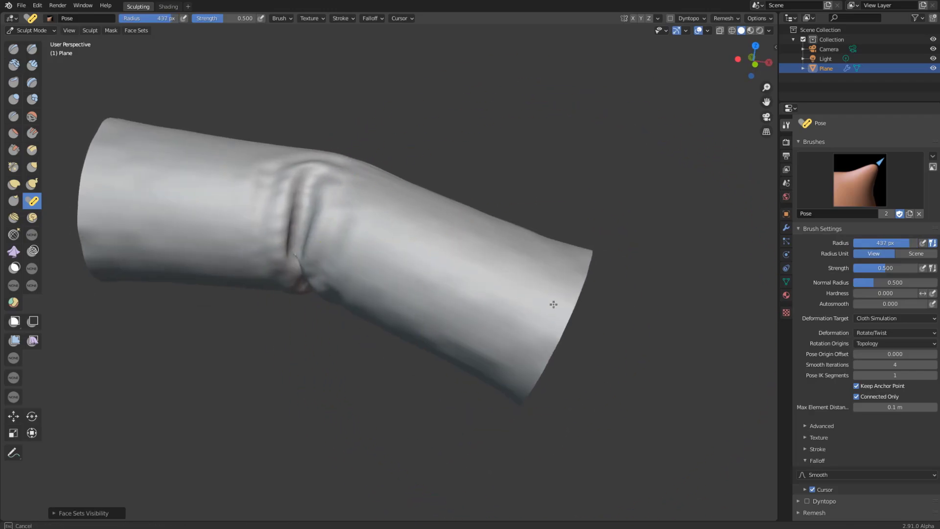
drag(552, 304, 506, 200)
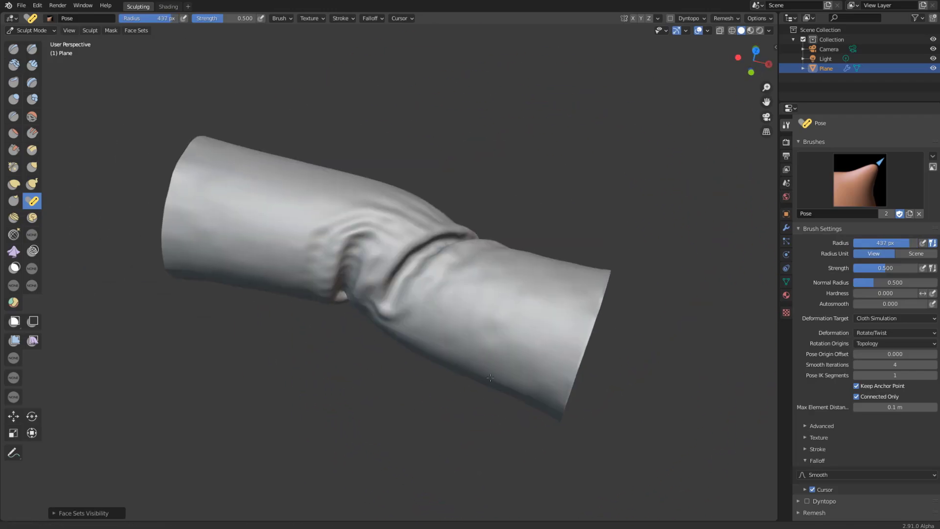
drag(490, 274, 431, 319)
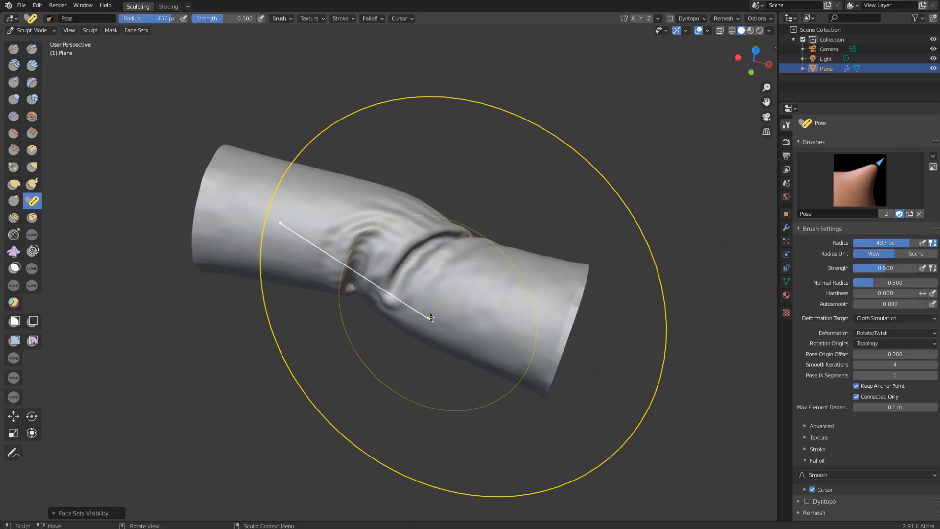